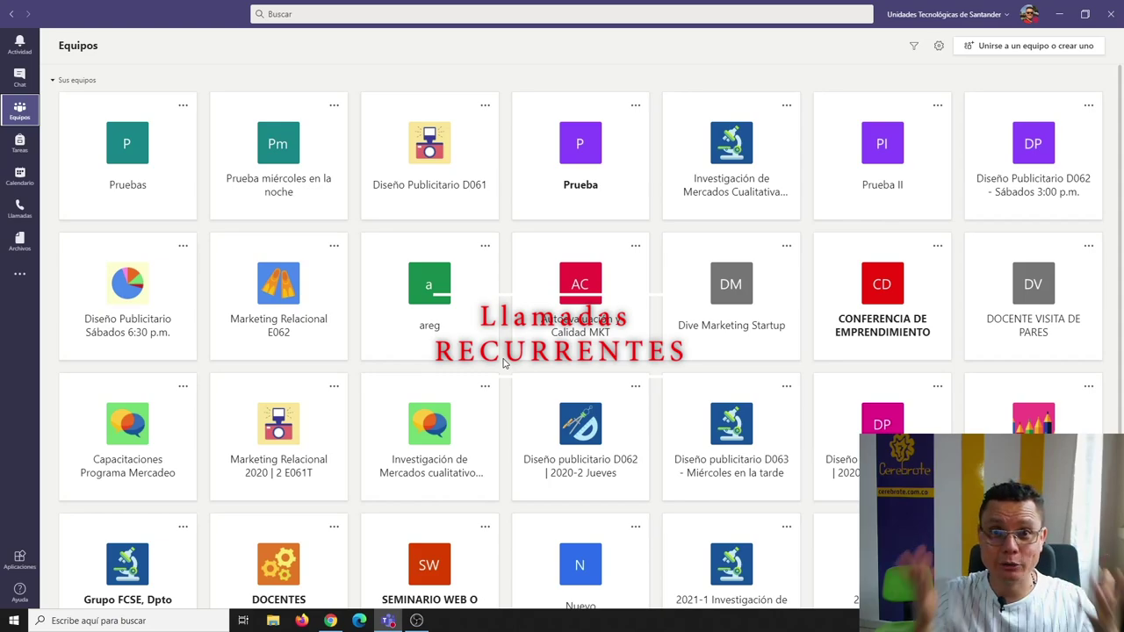
Look through the list of teams and open the calendar at the current work week
scroll(514, 358, "down", 3)
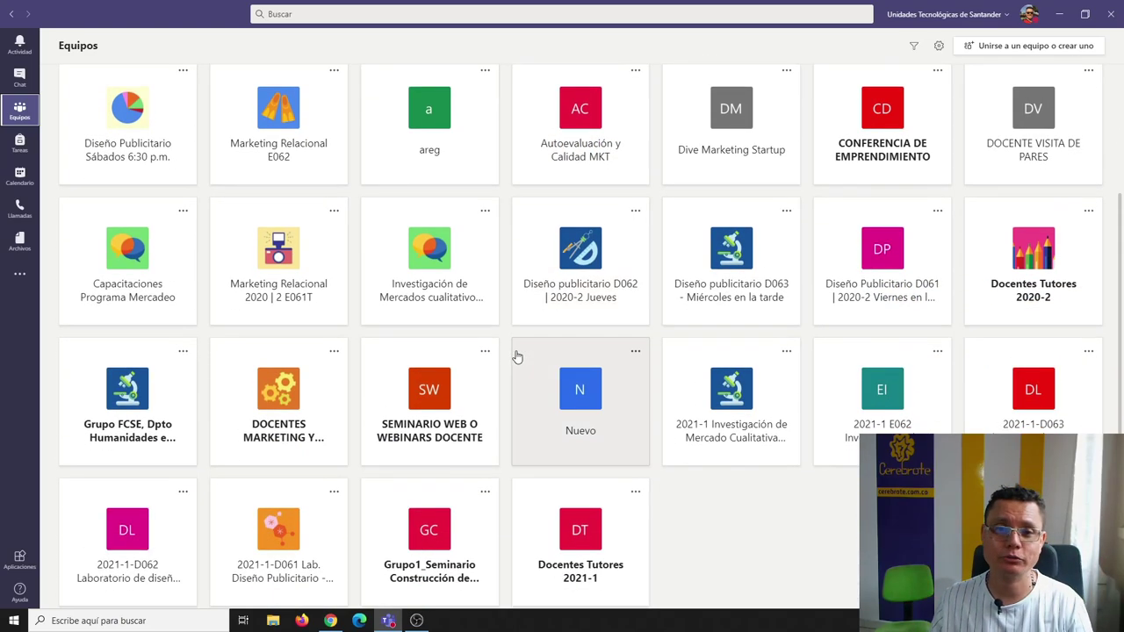
scroll(625, 357, "up", 3)
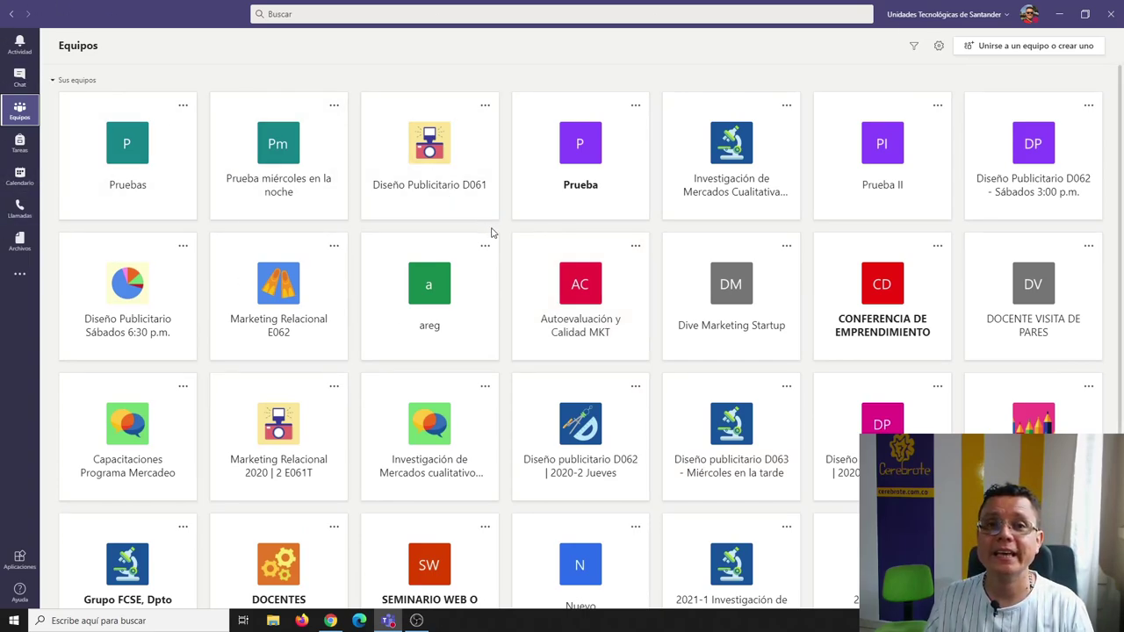
left_click(29, 173)
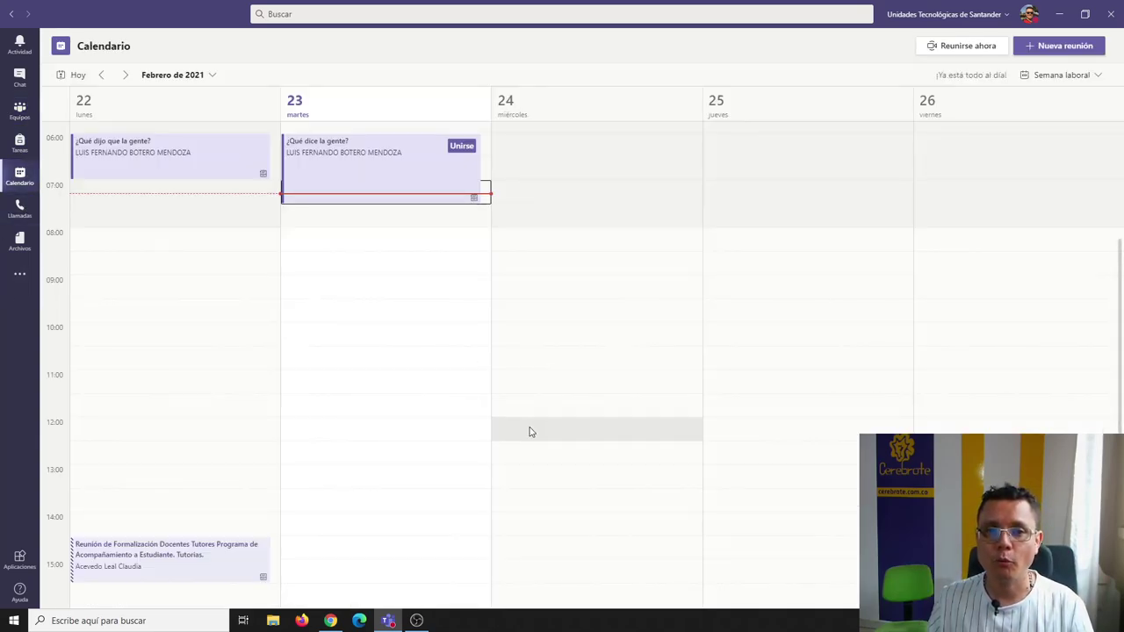
scroll(399, 321, "down", 1)
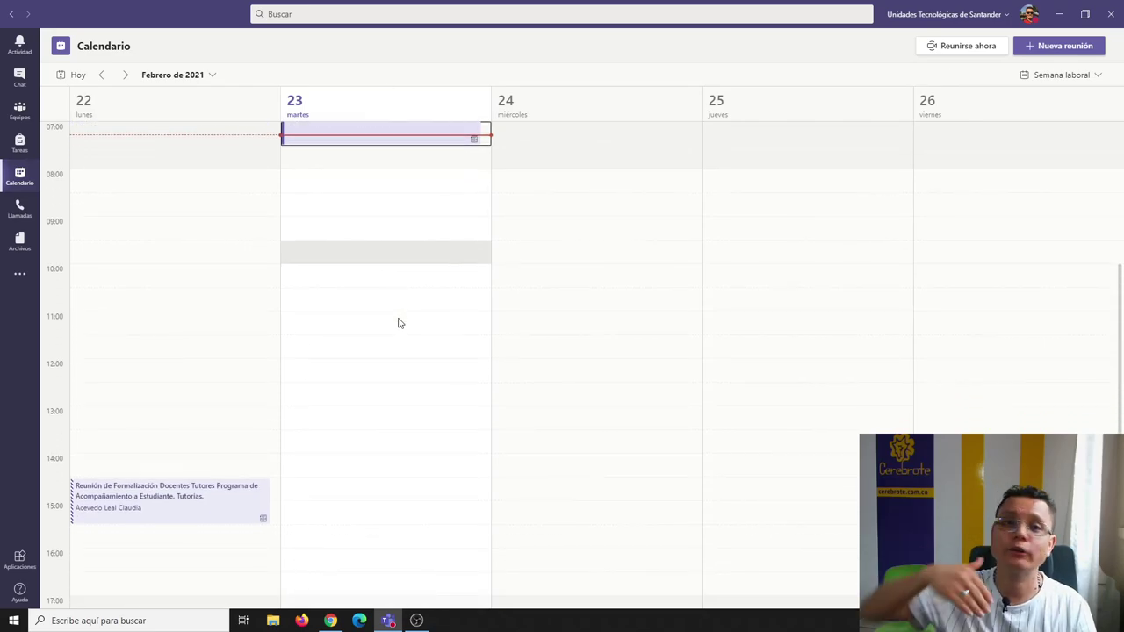
scroll(500, 326, "up", 1)
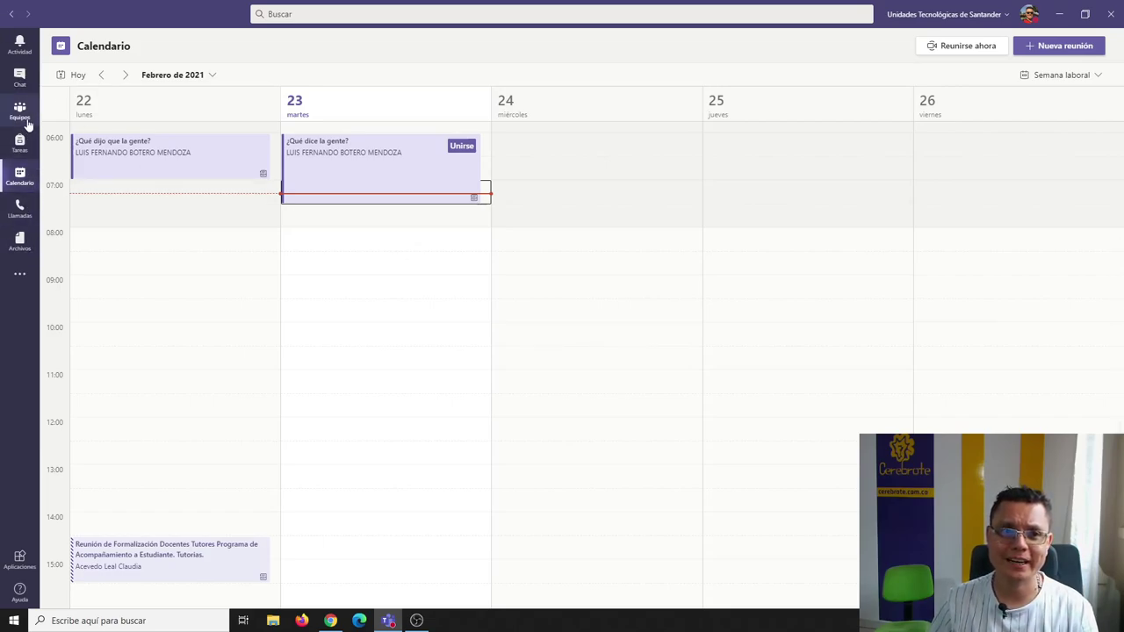
key("ctrl+3")
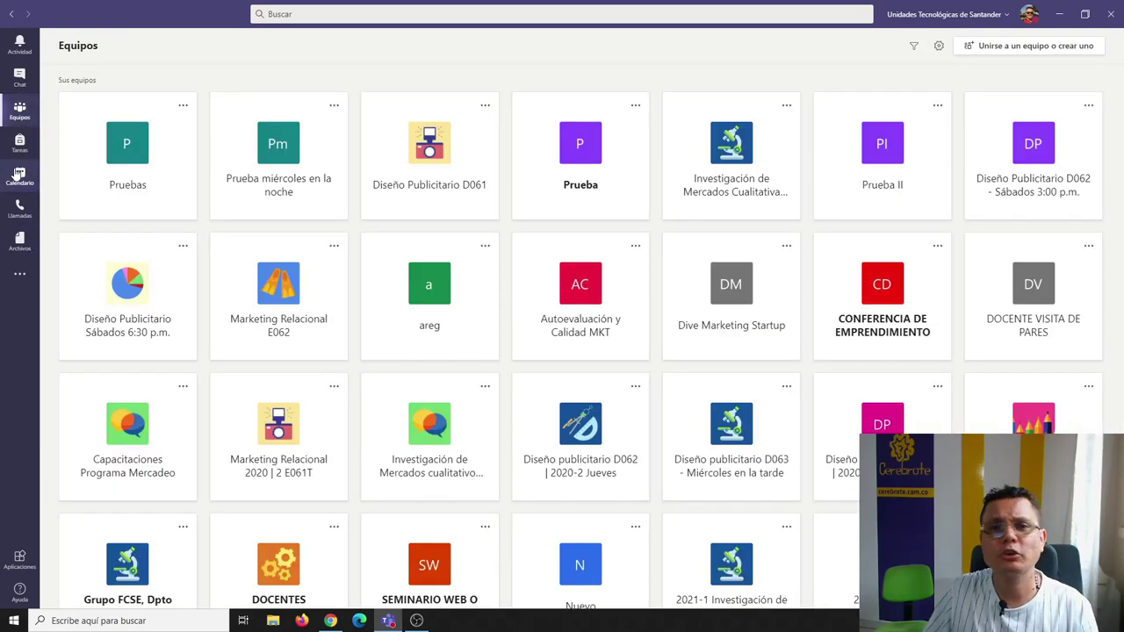
left_click(18, 174)
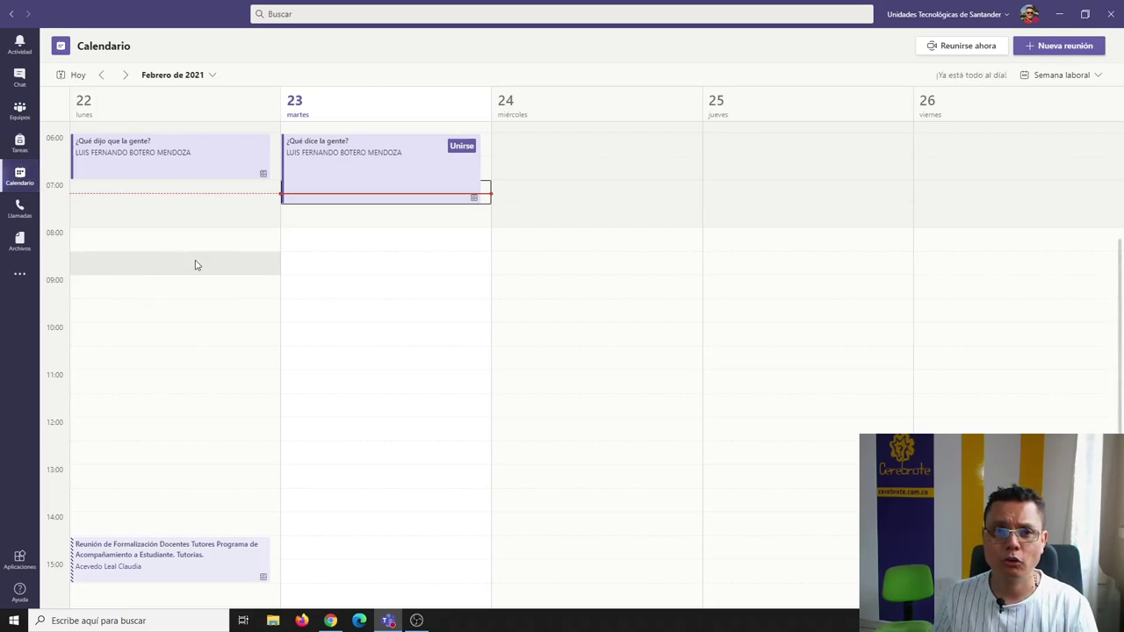
Review the meetings of the previous work week in the calendar and return to the week of 22 February 2021
scroll(196, 264, "down", 3)
scroll(196, 265, "up", 4)
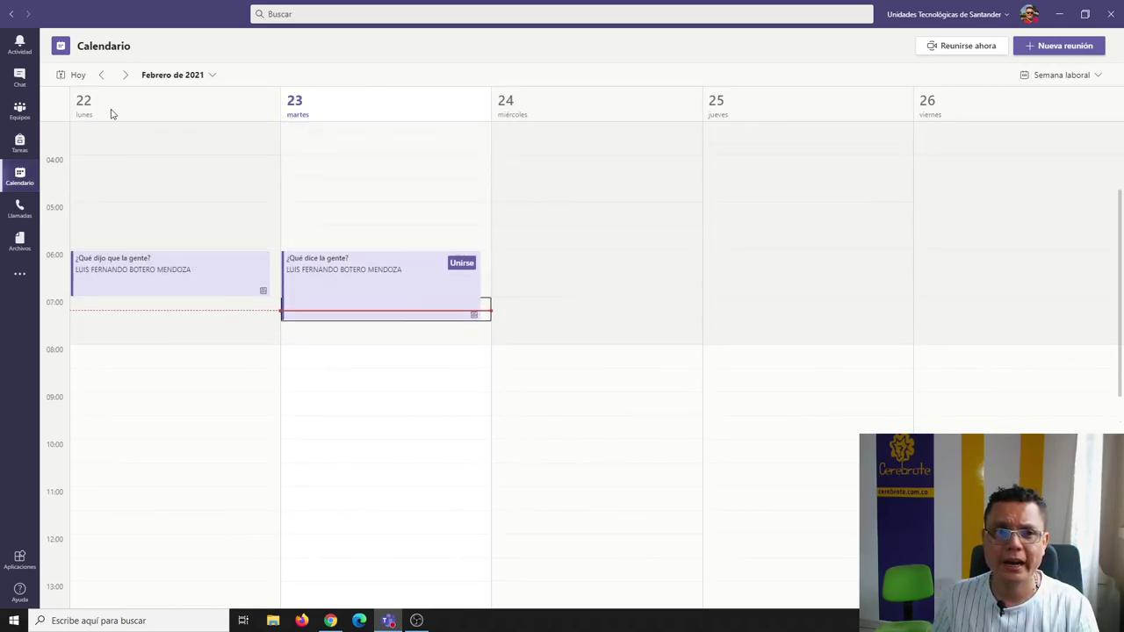
left_click(101, 76)
scroll(250, 381, "down", 4)
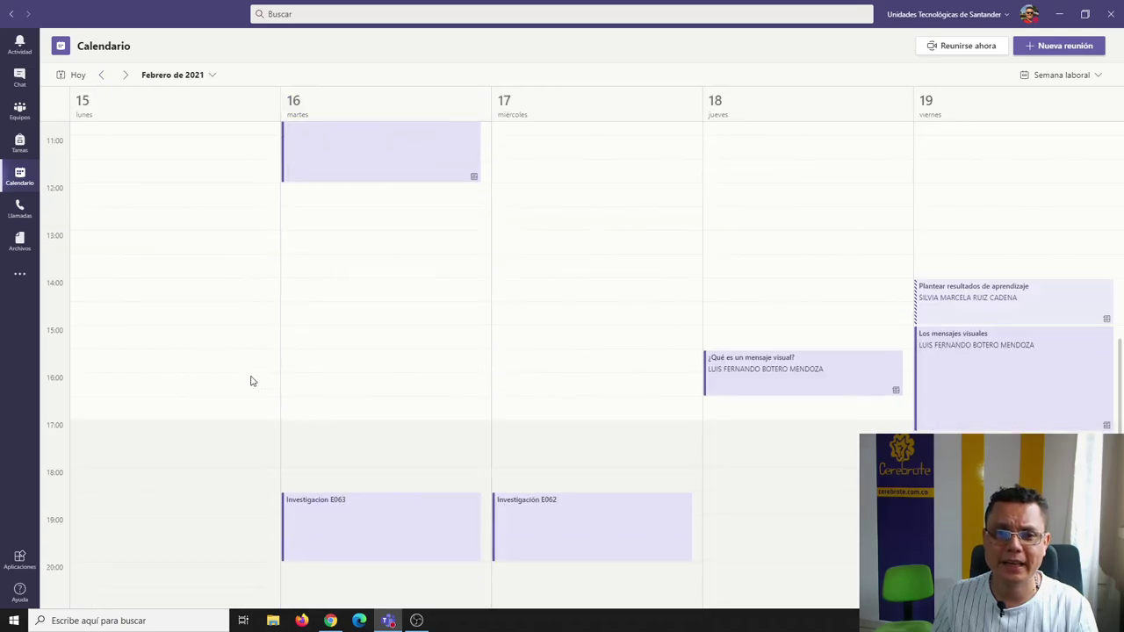
scroll(251, 381, "up", 5)
scroll(250, 381, "down", 2)
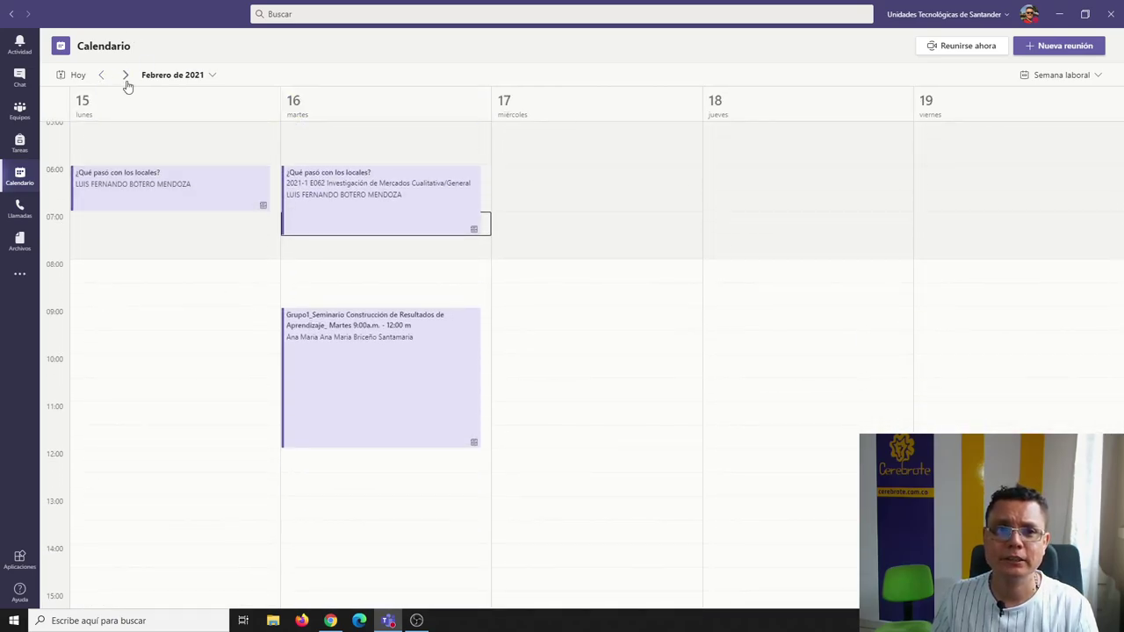
left_click(126, 75)
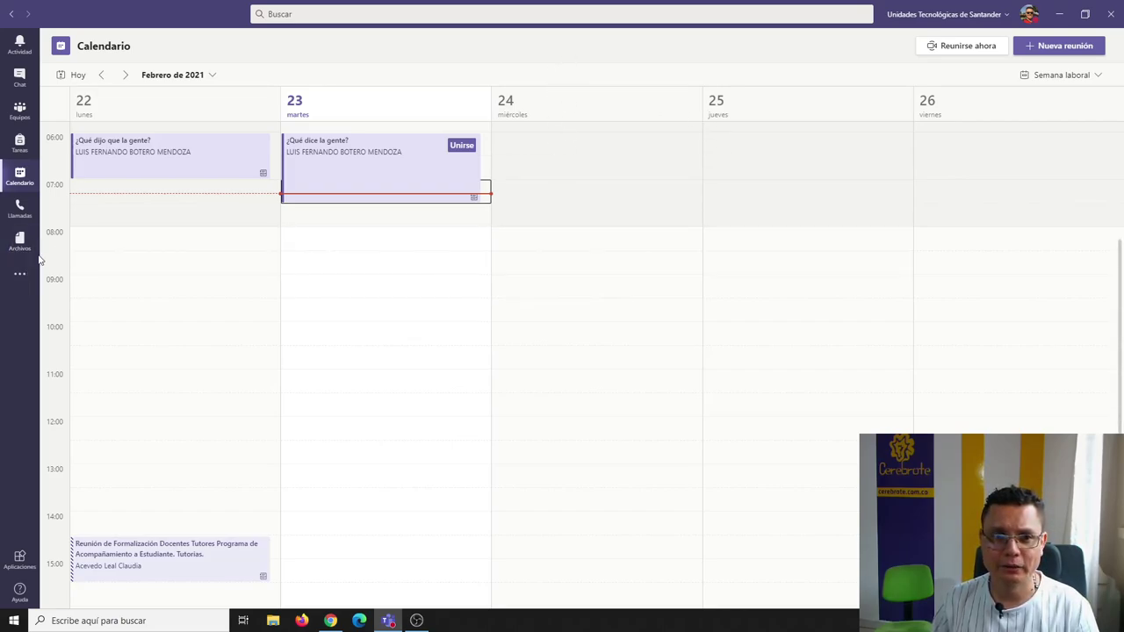
Start a new meeting on Wednesday 24 February 2021 at 8:00, titled "Clases de piano", with its end time set to 9:30
left_click(553, 245)
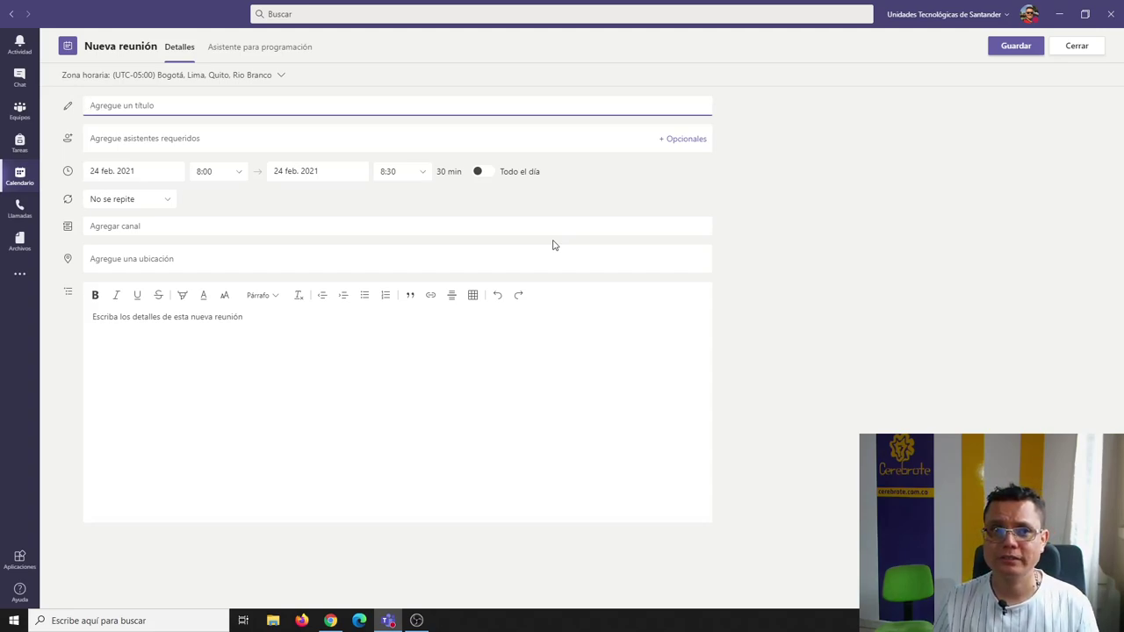
type("Clas")
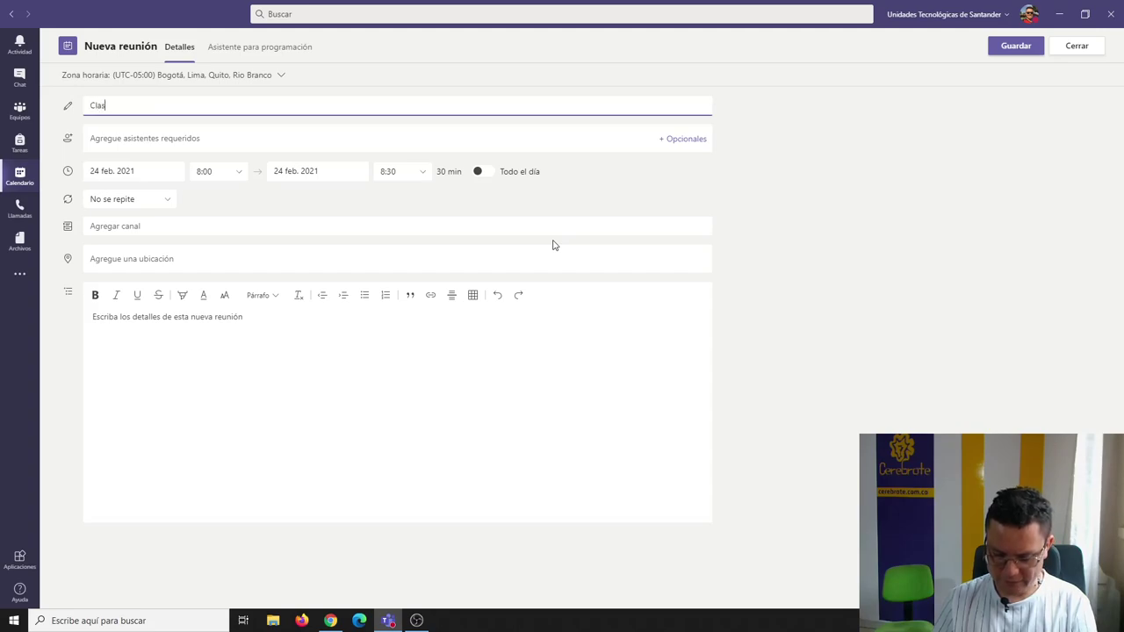
type("es de piano")
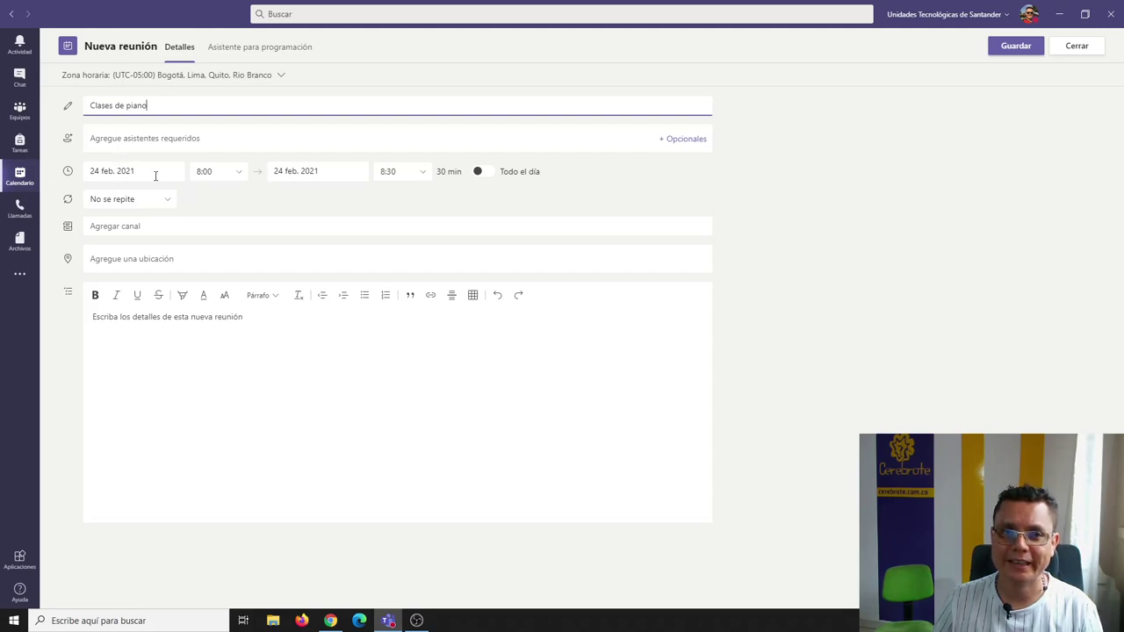
left_click(425, 174)
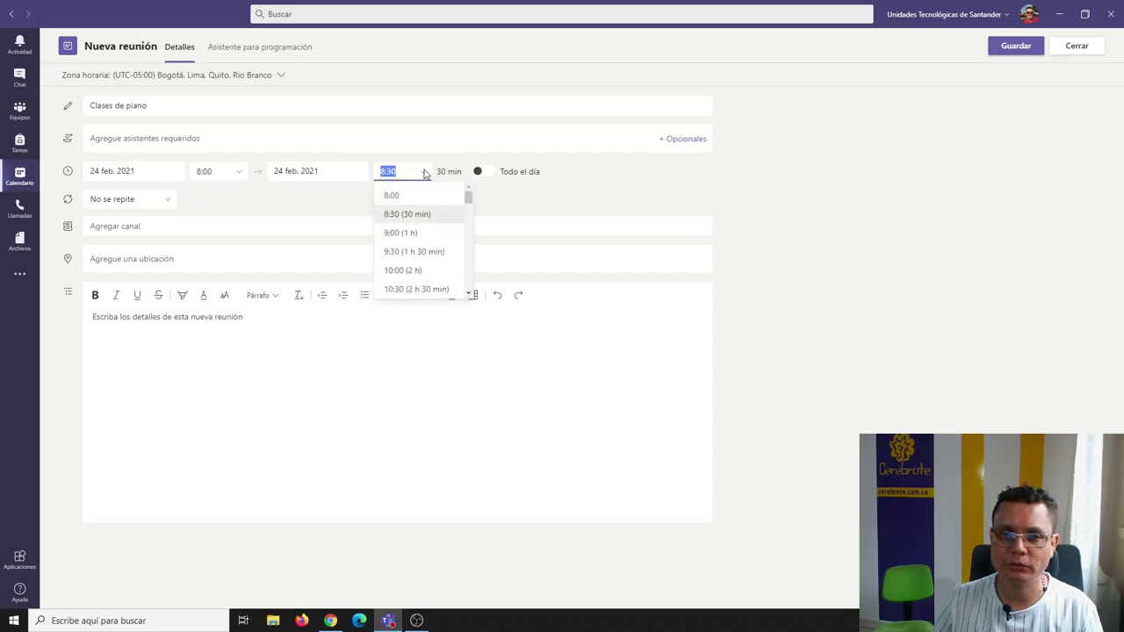
left_click(417, 254)
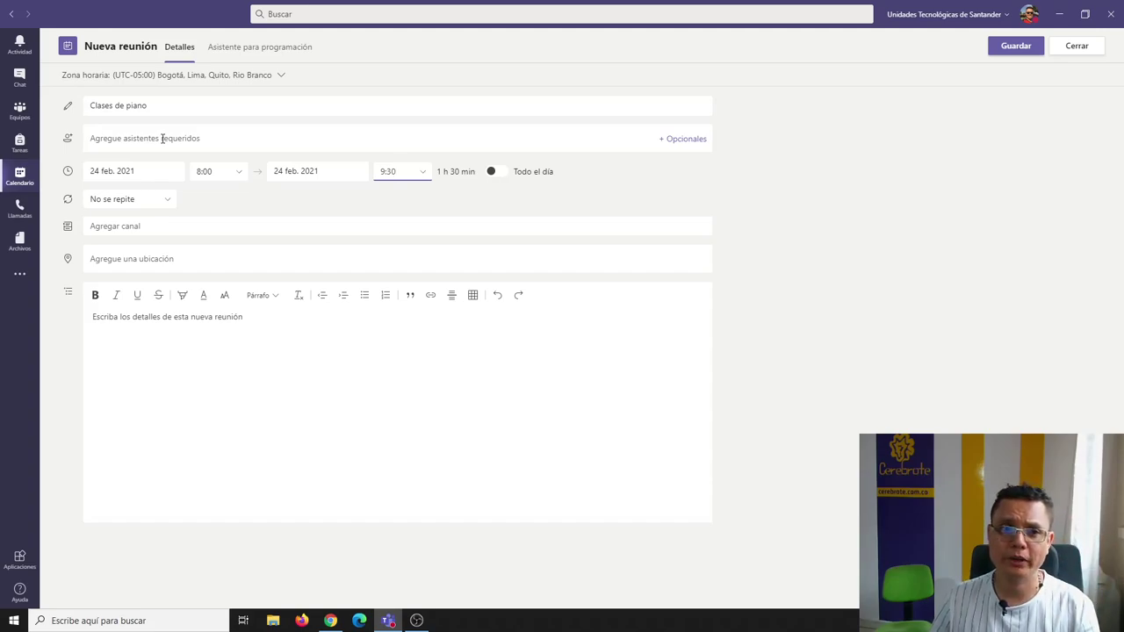
Assign the meeting to the General channel of the team Prueba
left_click(154, 226)
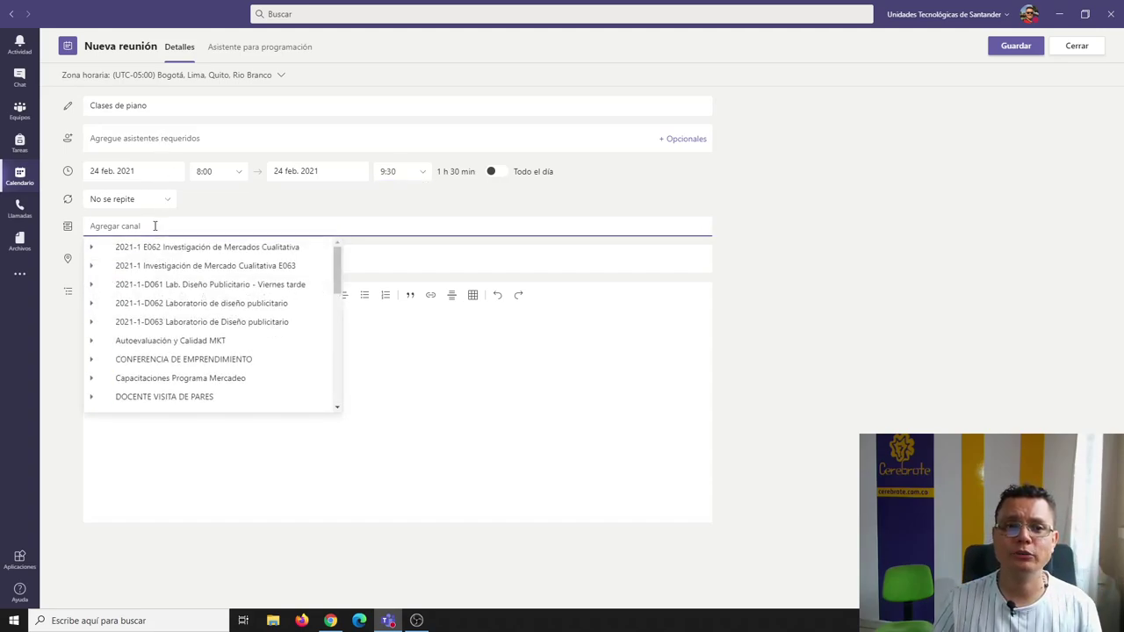
scroll(156, 289, "down", 1)
scroll(155, 292, "down", 10)
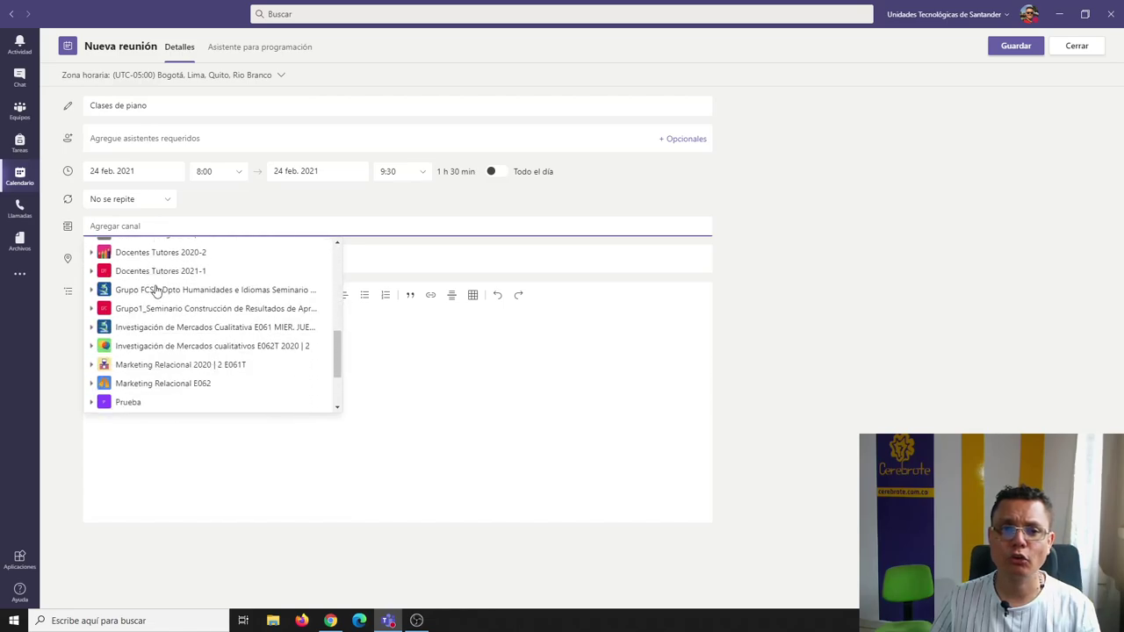
scroll(164, 352, "up", 8)
scroll(164, 349, "up", 2)
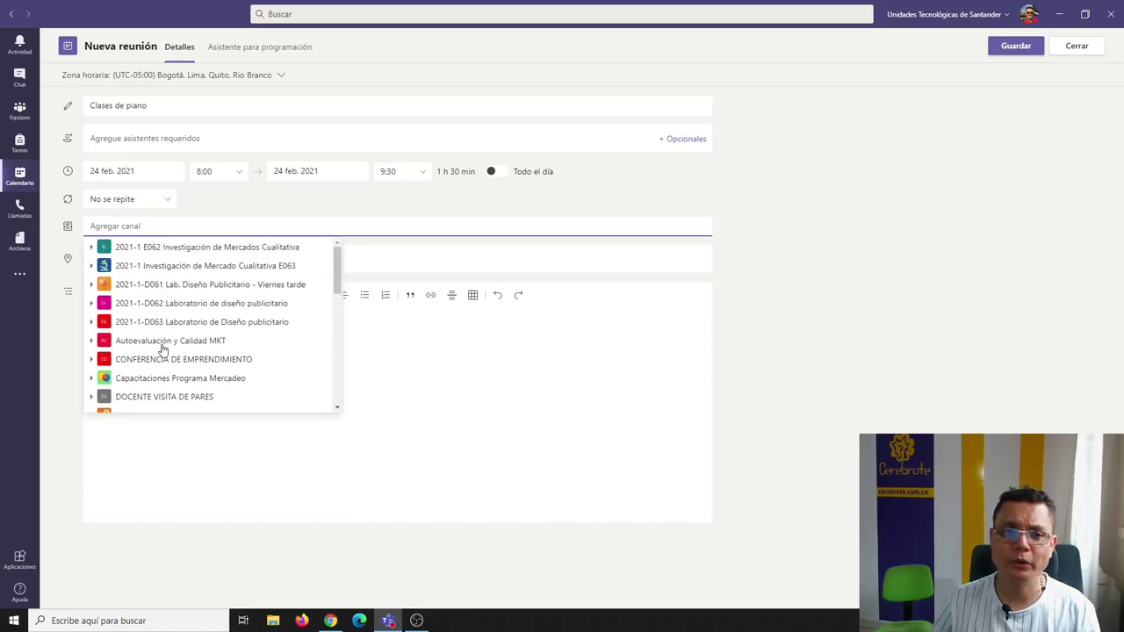
scroll(164, 349, "down", 5)
scroll(162, 349, "down", 3)
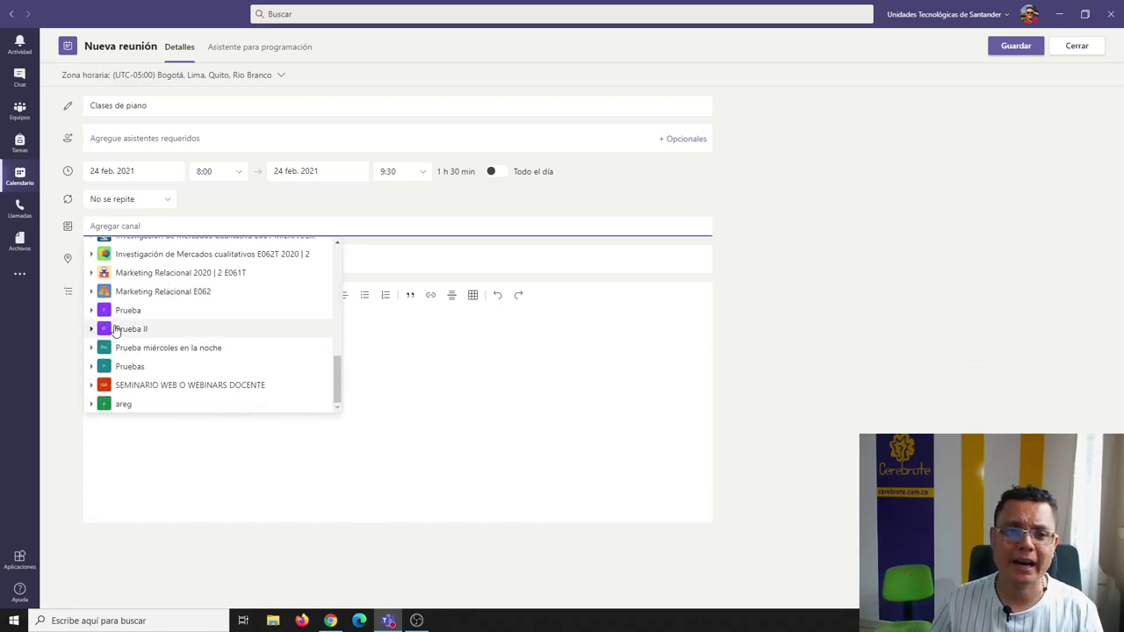
left_click(89, 312)
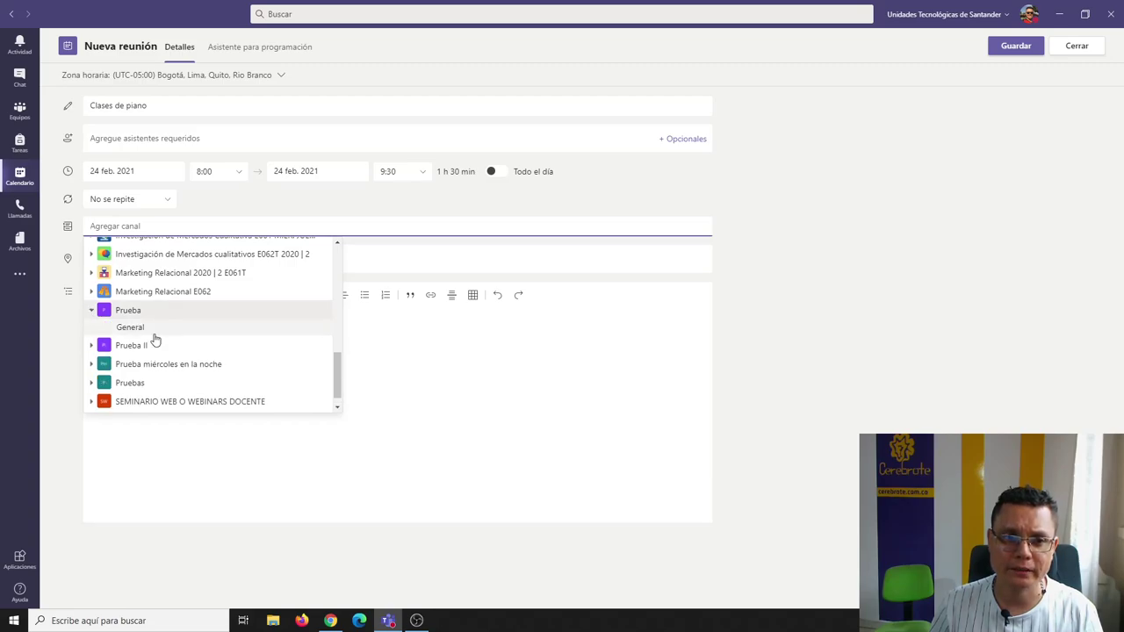
left_click(132, 327)
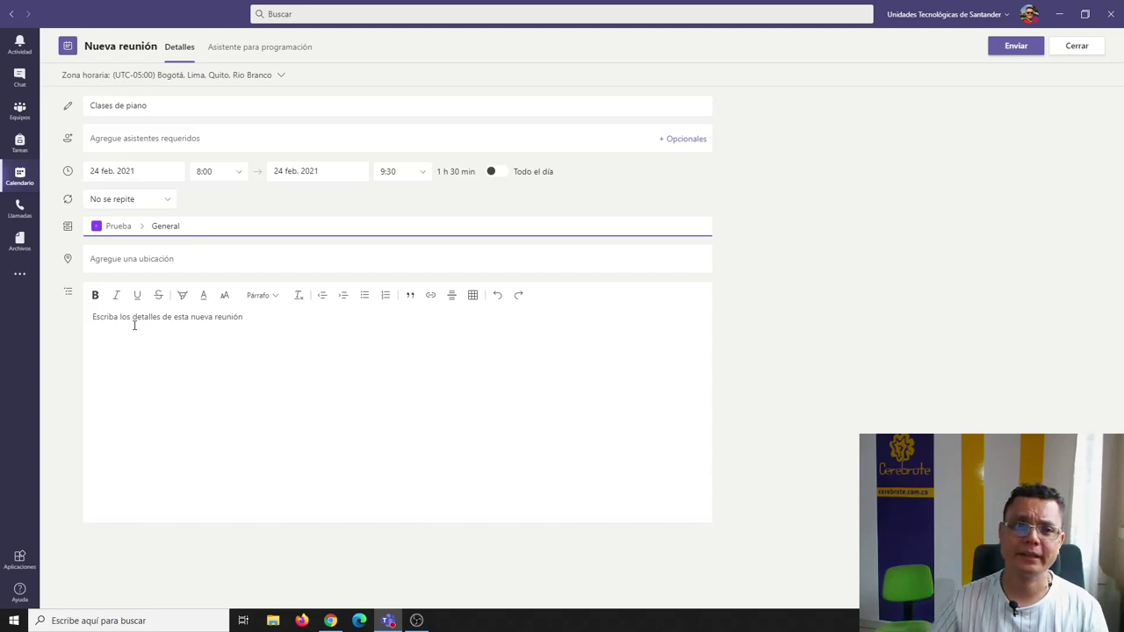
Make the meeting repeat weekly (Semanalmente) and send the invitation
left_click(169, 205)
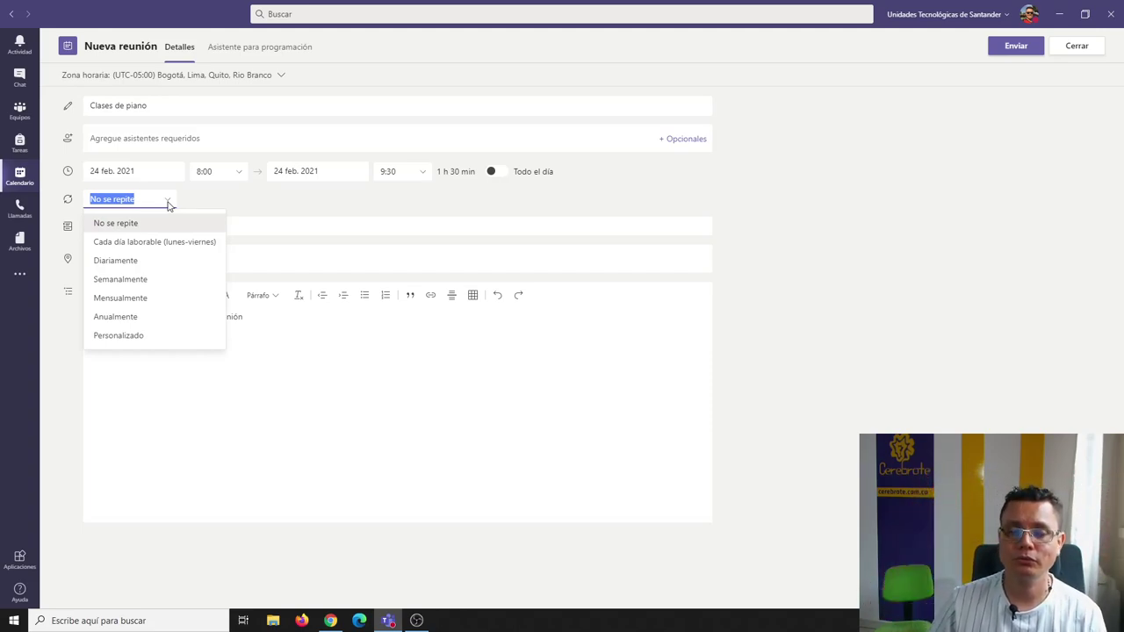
left_click(174, 291)
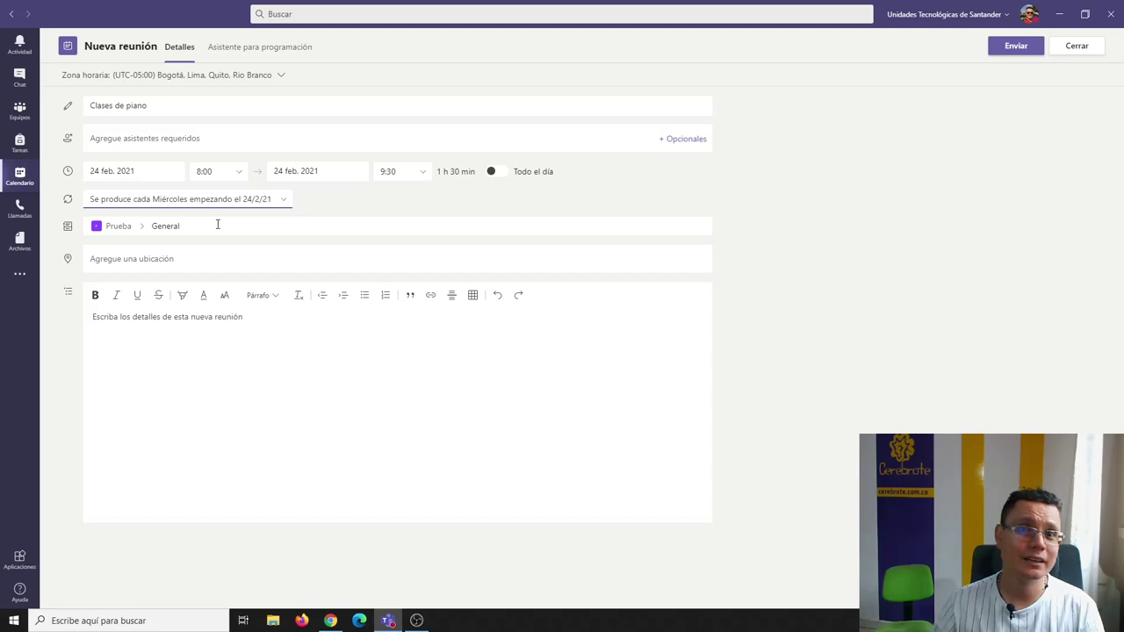
left_click(1004, 54)
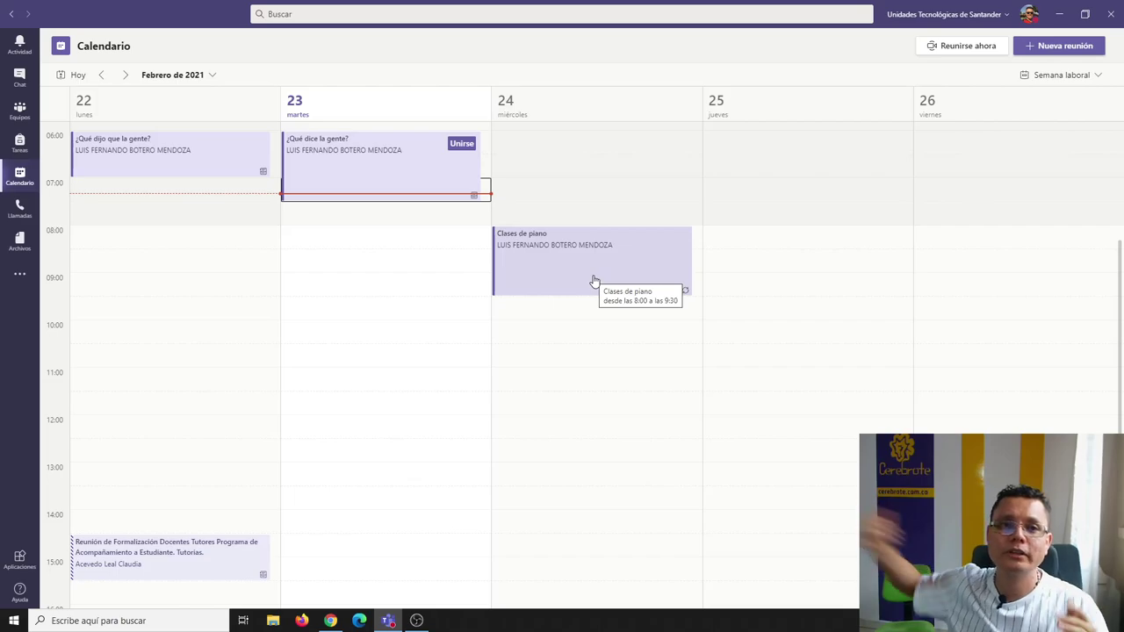
Jump the calendar ahead to 23 November 2023 to check that week for the recurring meeting
left_click(212, 75)
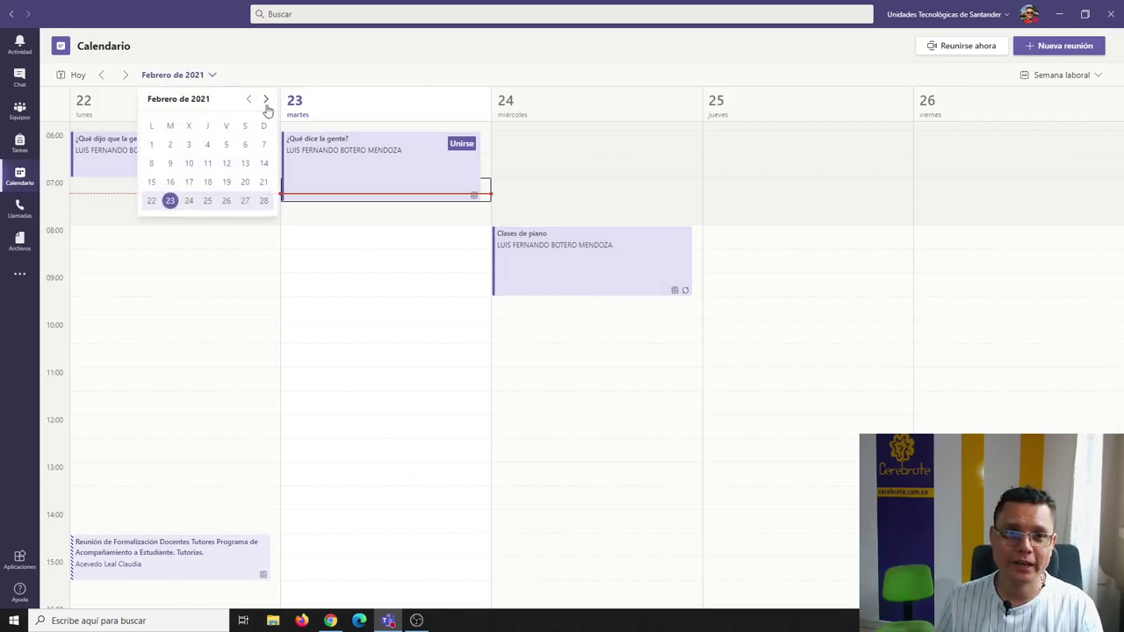
left_click(266, 104)
left_click(266, 104)
left_click(266, 103)
left_click(266, 103)
left_click(266, 104)
triple_click(266, 104)
triple_click(266, 103)
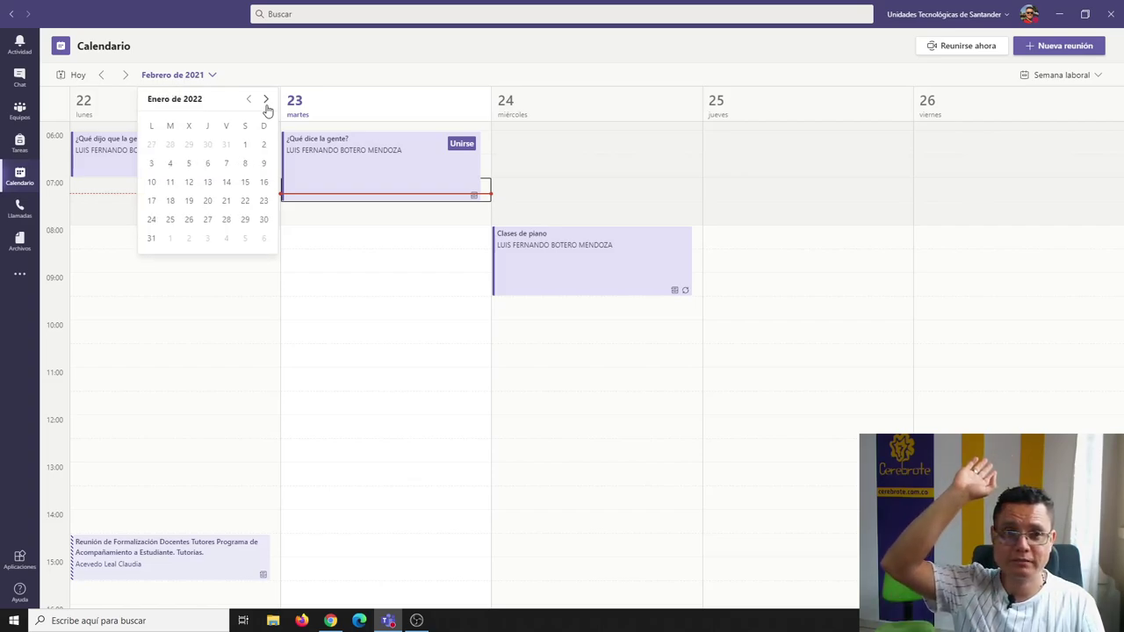
double_click(266, 103)
triple_click(266, 103)
double_click(266, 103)
triple_click(266, 104)
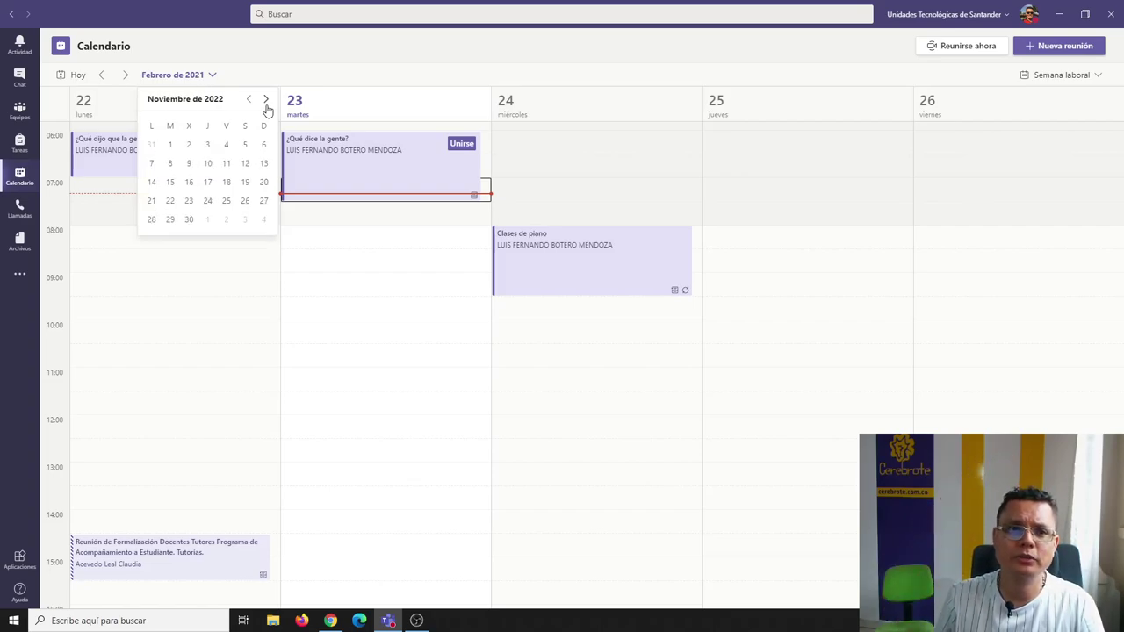
triple_click(266, 104)
triple_click(266, 104)
double_click(266, 104)
triple_click(266, 103)
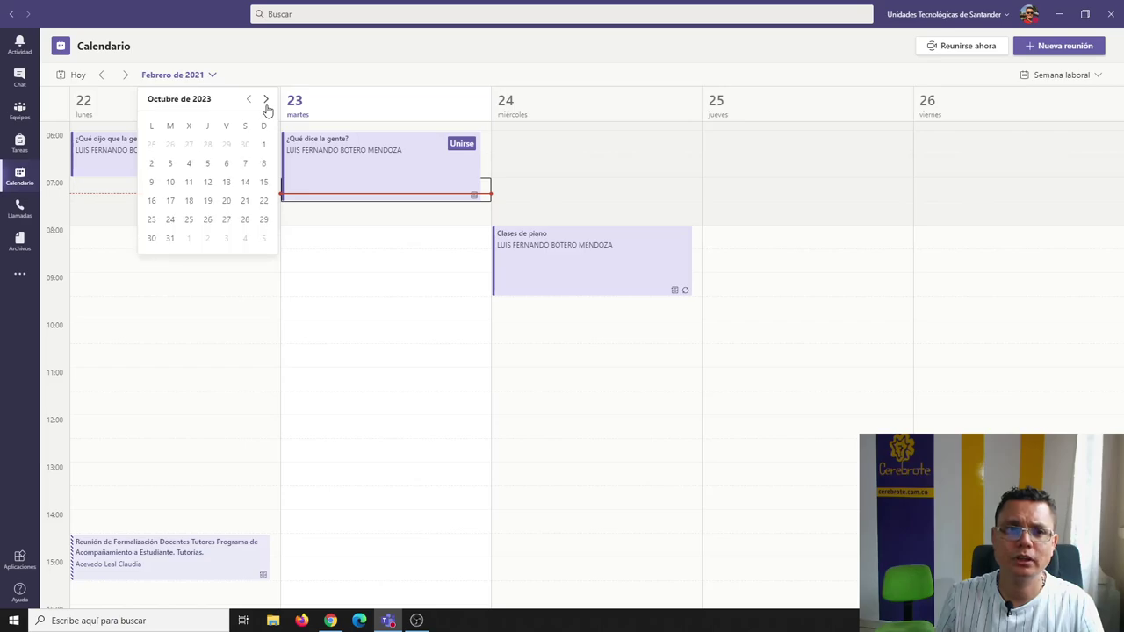
left_click(266, 103)
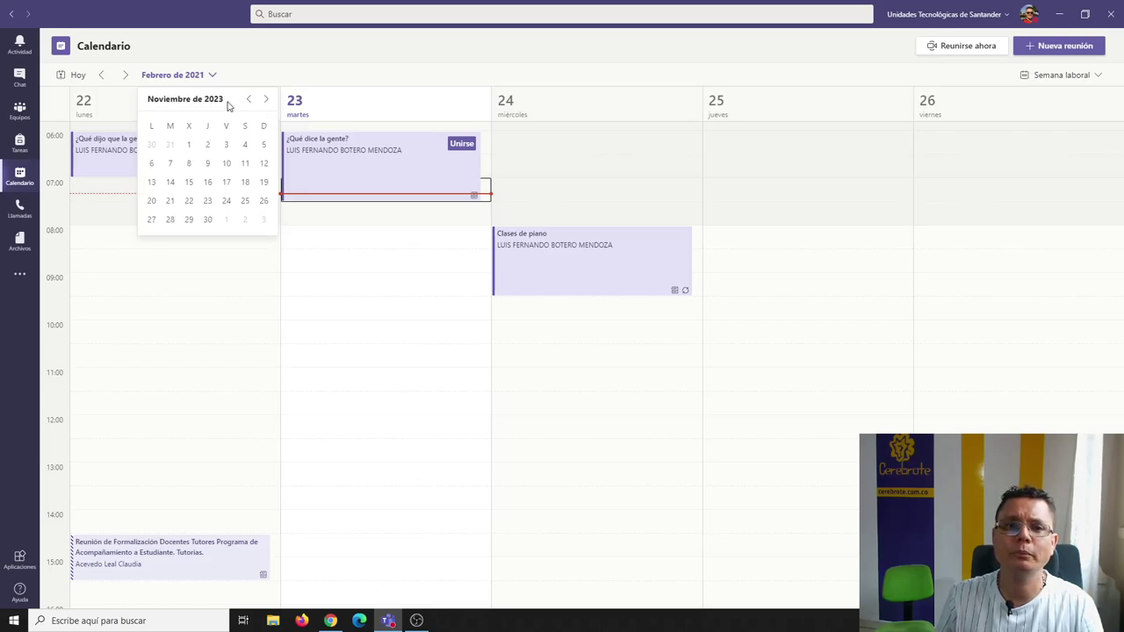
left_click(208, 201)
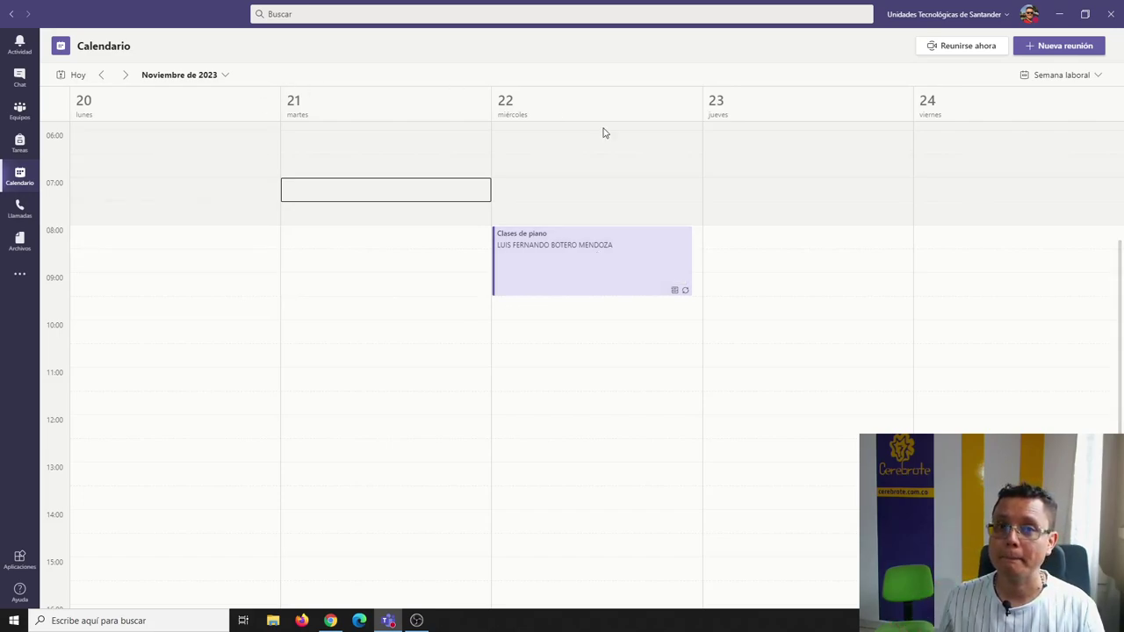
Open the "Clases de piano" meeting on 22 November 2023 for editing as a series and cancel the whole series without a note
left_click(506, 276)
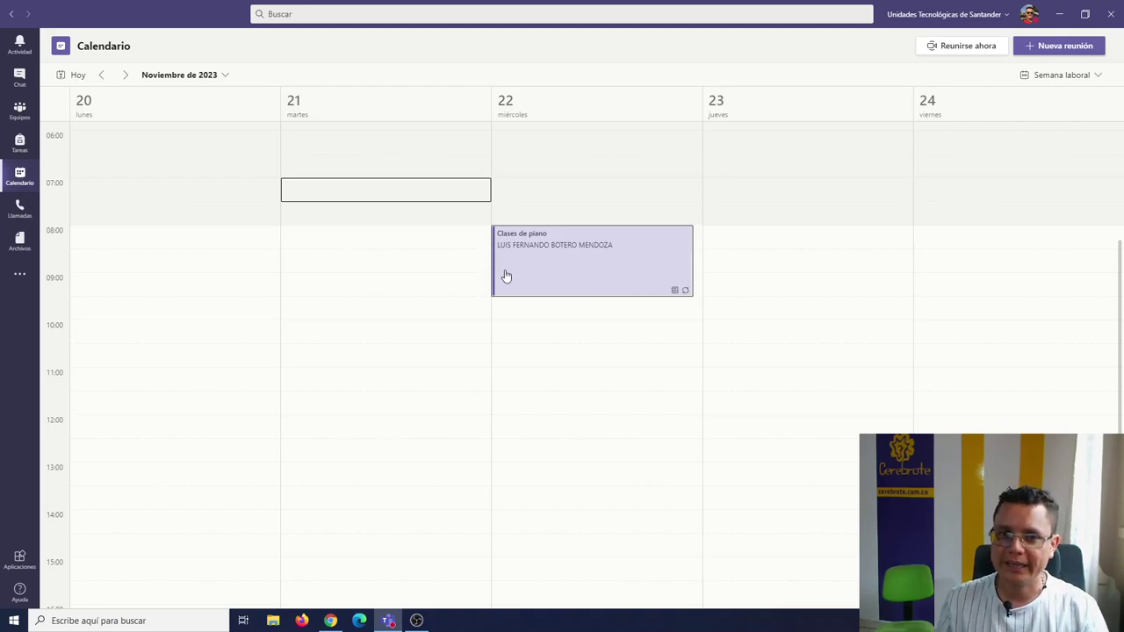
left_click(824, 254)
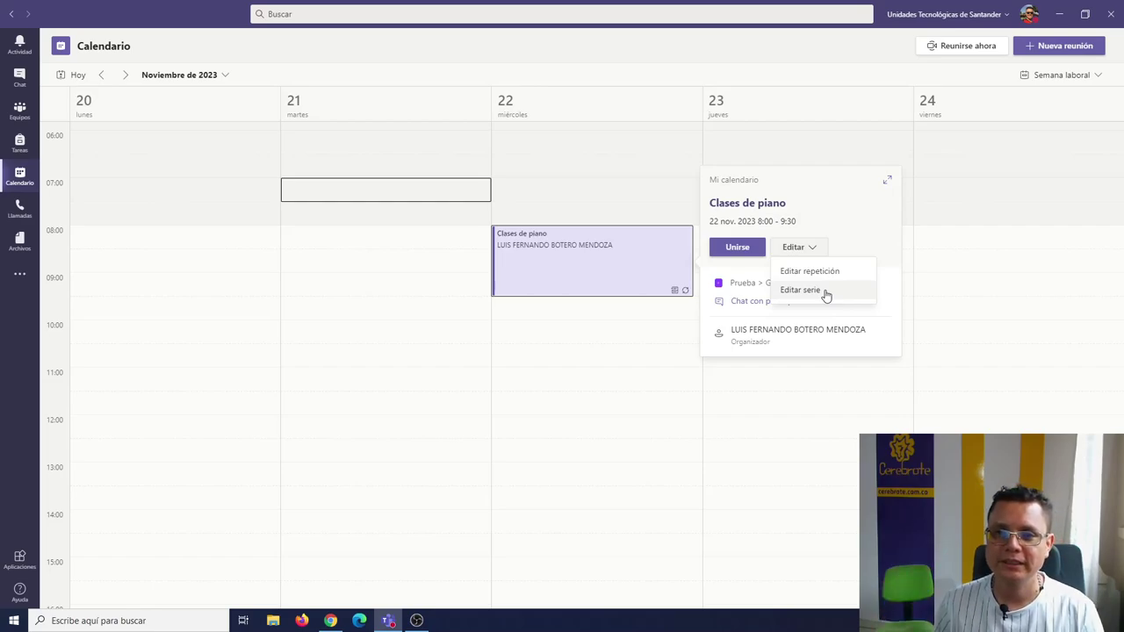
left_click(824, 293)
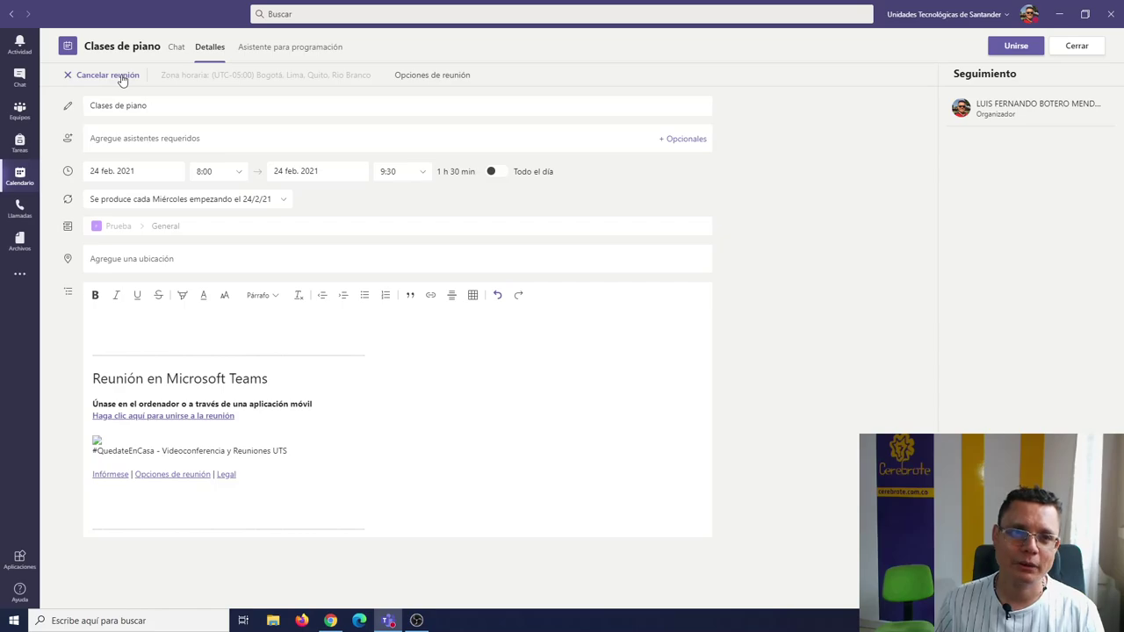
left_click(121, 76)
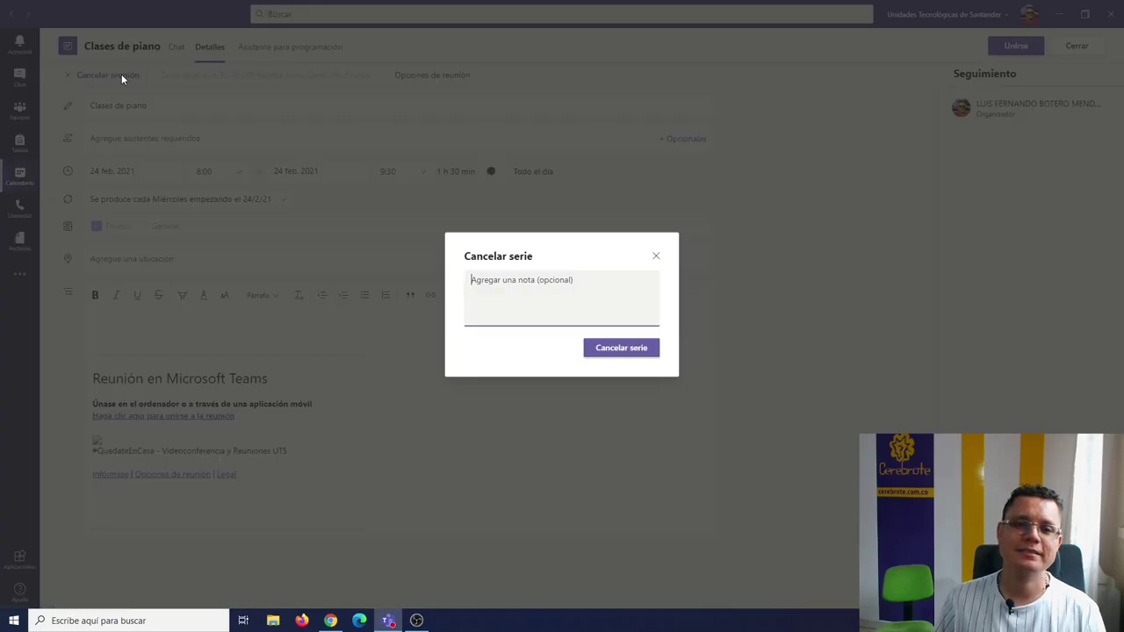
left_click(621, 347)
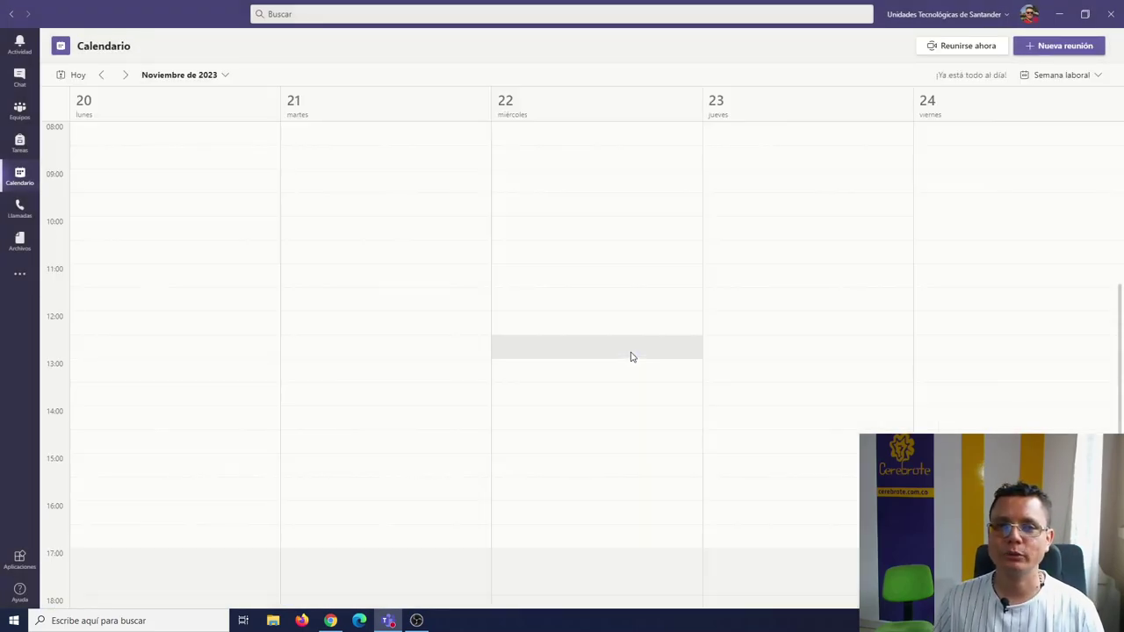
Look back through the preceding weeks to late October 2023 and return the calendar to the current week
left_click(102, 76)
left_click(102, 75)
left_click(102, 76)
left_click(102, 76)
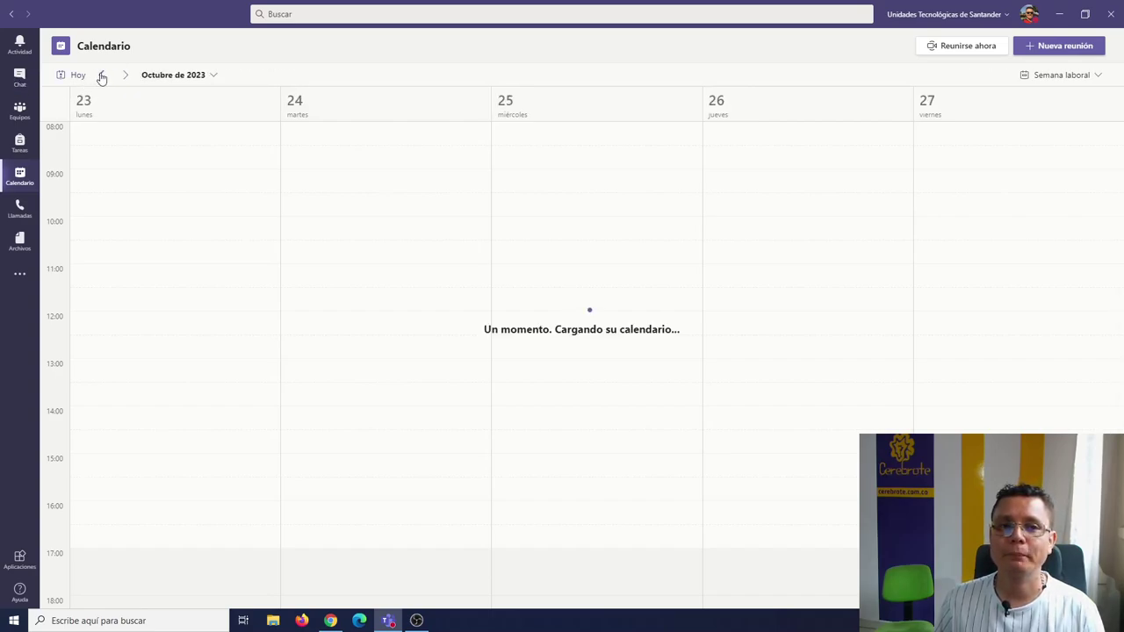
left_click(202, 81)
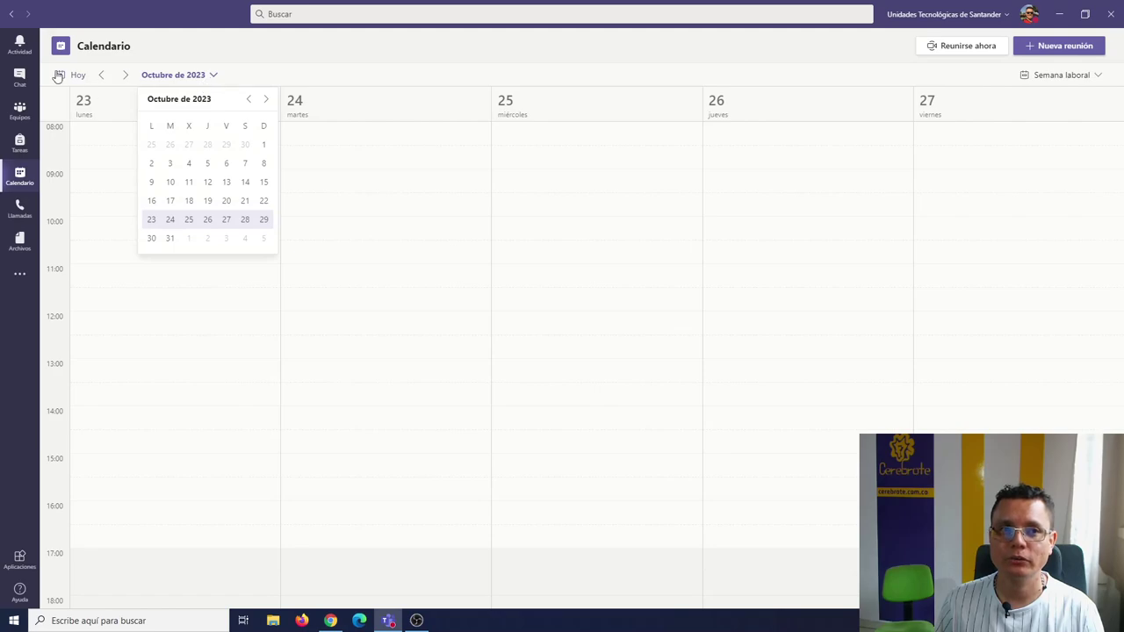
left_click(85, 81)
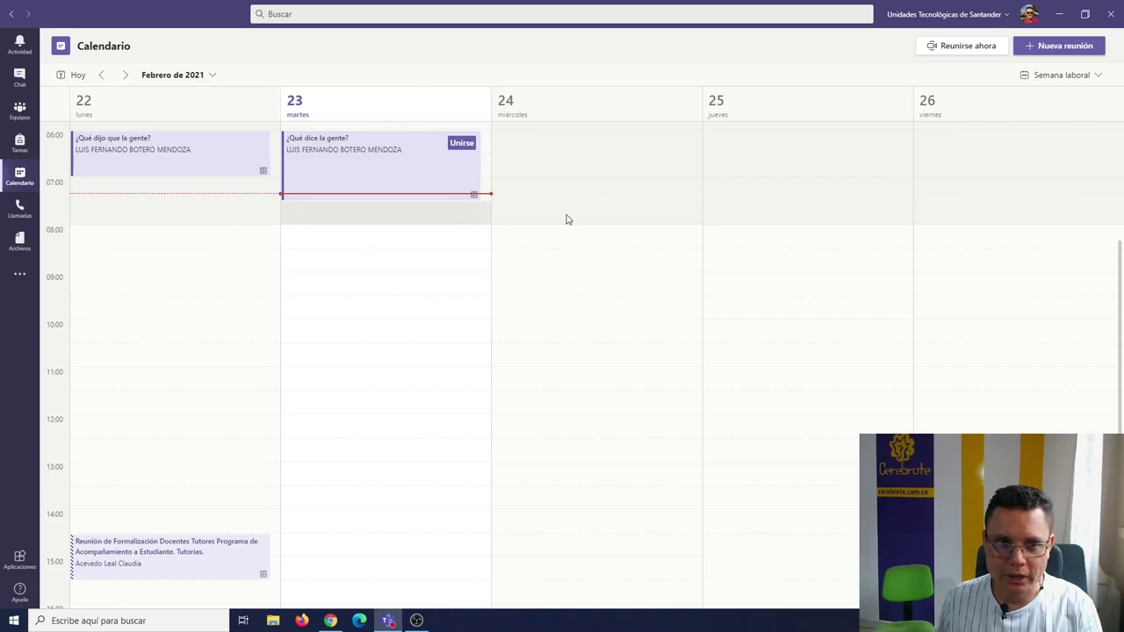
Start a new meeting on Wednesday 24 February 2021 at 8:00, titled "Clase de piano"
left_click(555, 234)
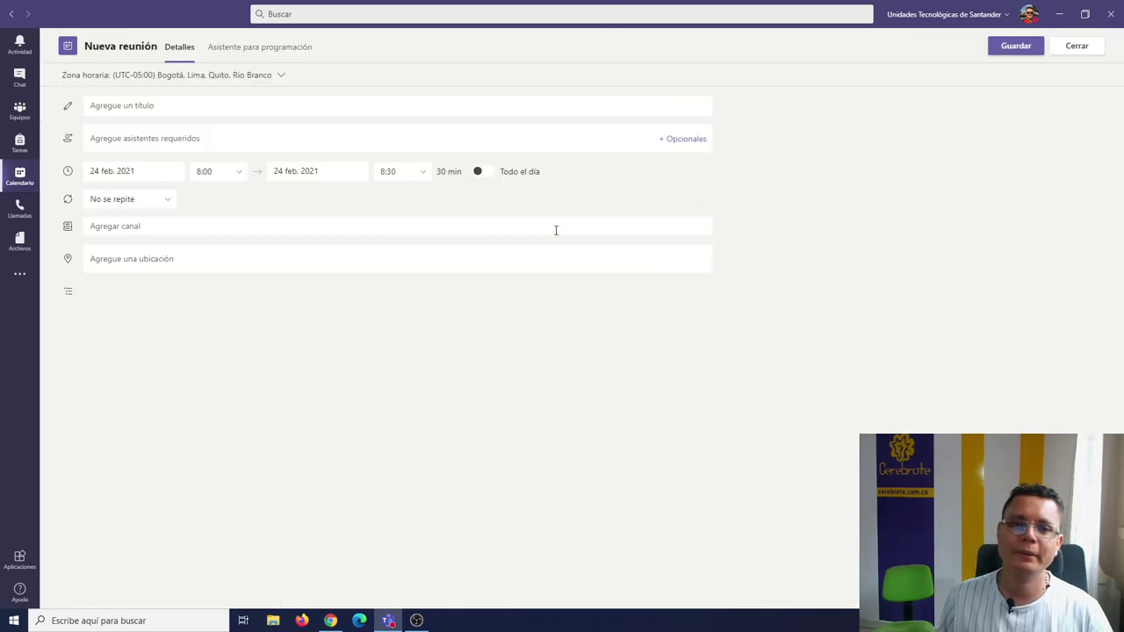
type("Clas ed e")
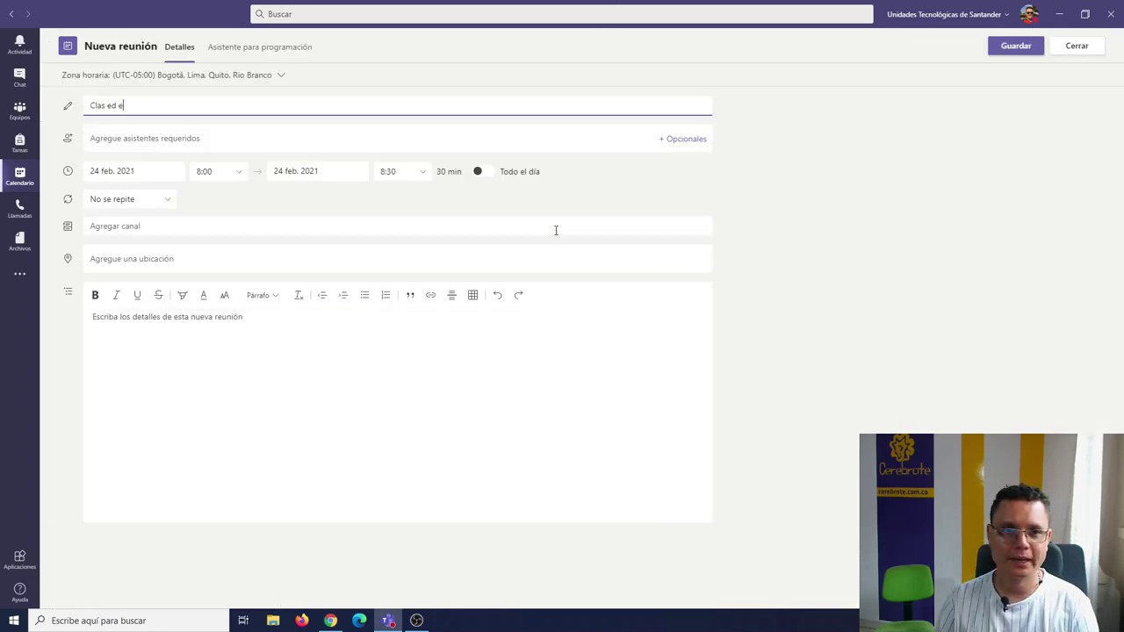
key("BackSpace")
key("BackSpace")
key("BackSpace")
key("BackSpace")
key("BackSpace")
type("e de pi")
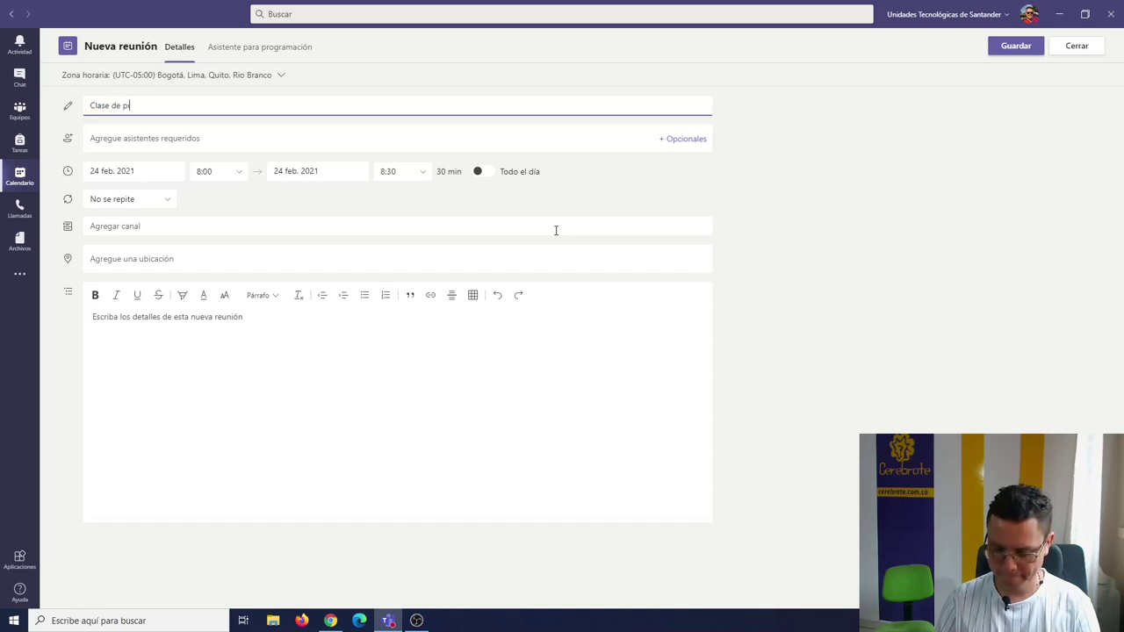
type("ano")
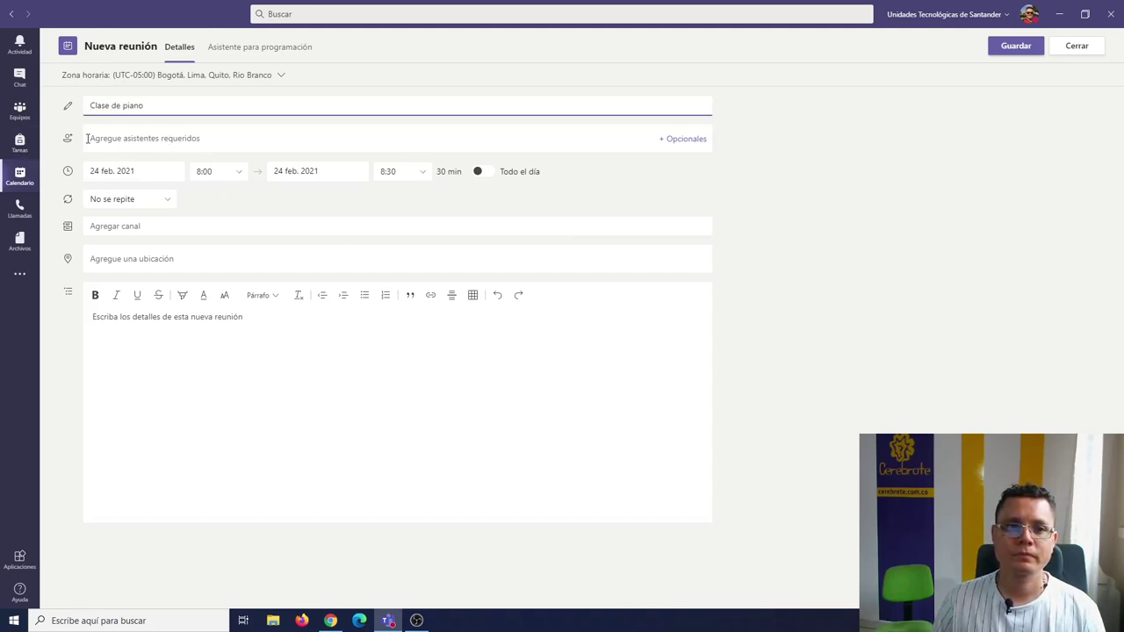
Assign the meeting to the General channel of the team Prueba and set its end time to 9:30
left_click(107, 228)
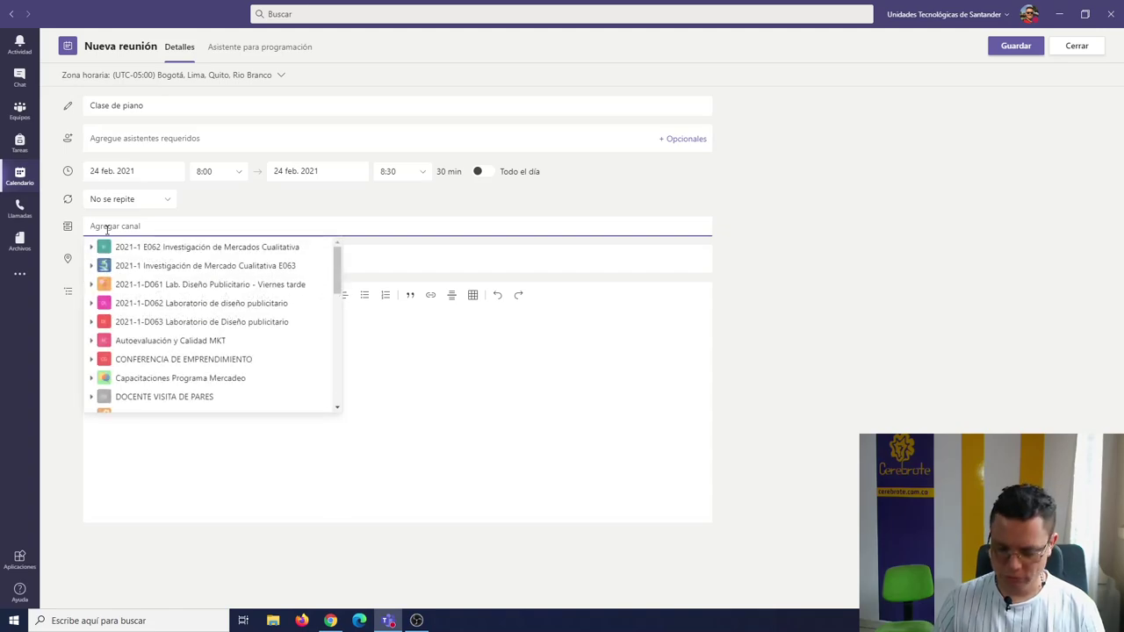
type("prueba")
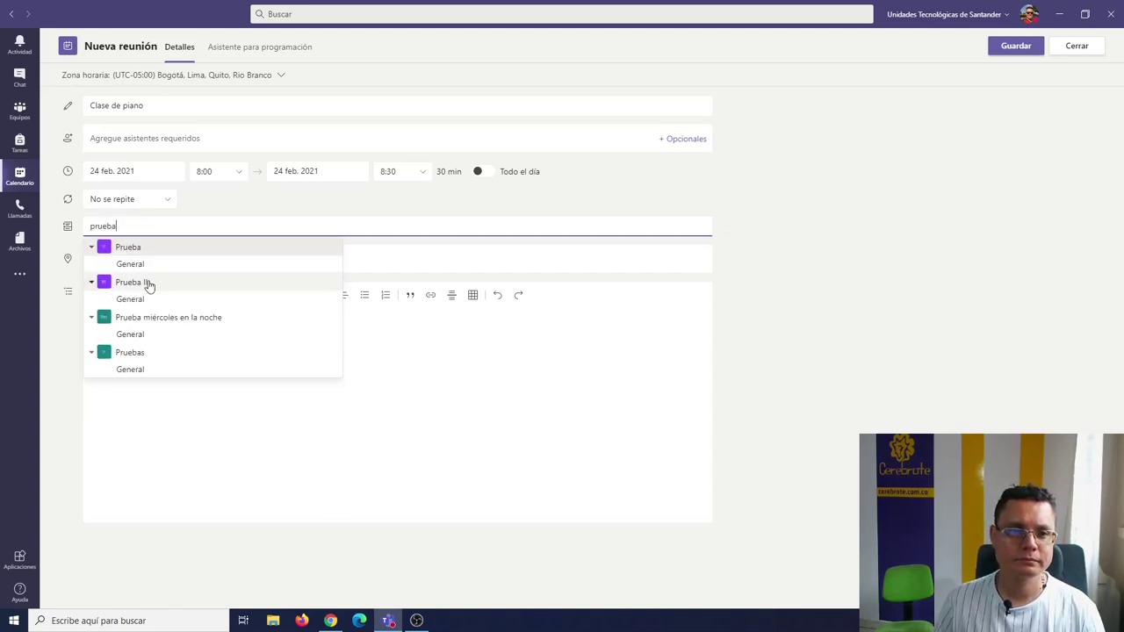
left_click(142, 262)
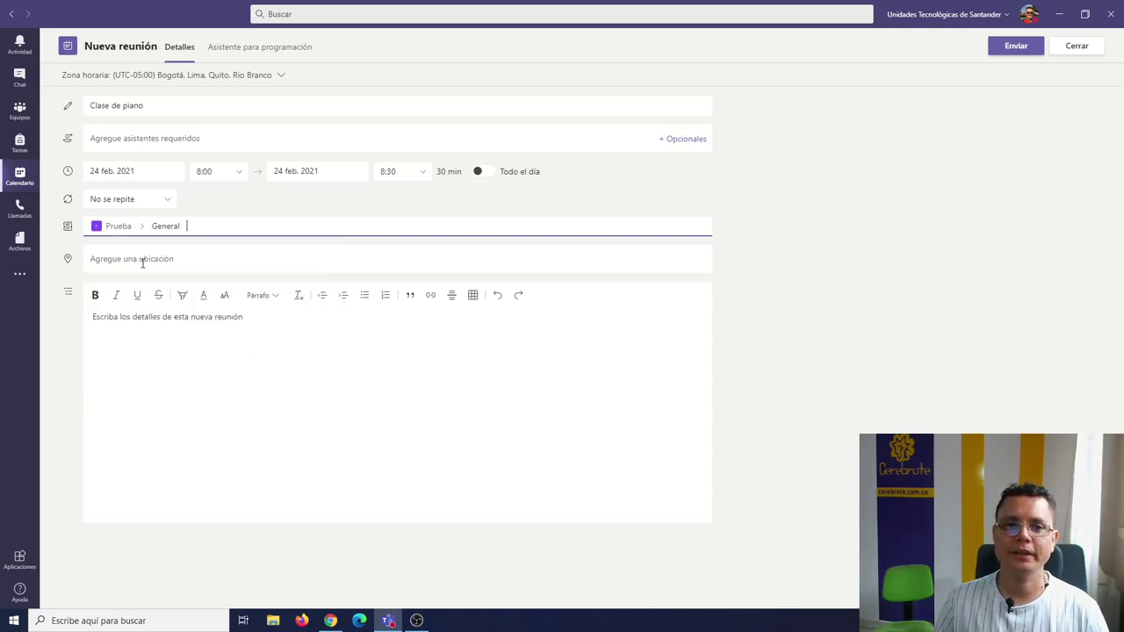
left_click(424, 178)
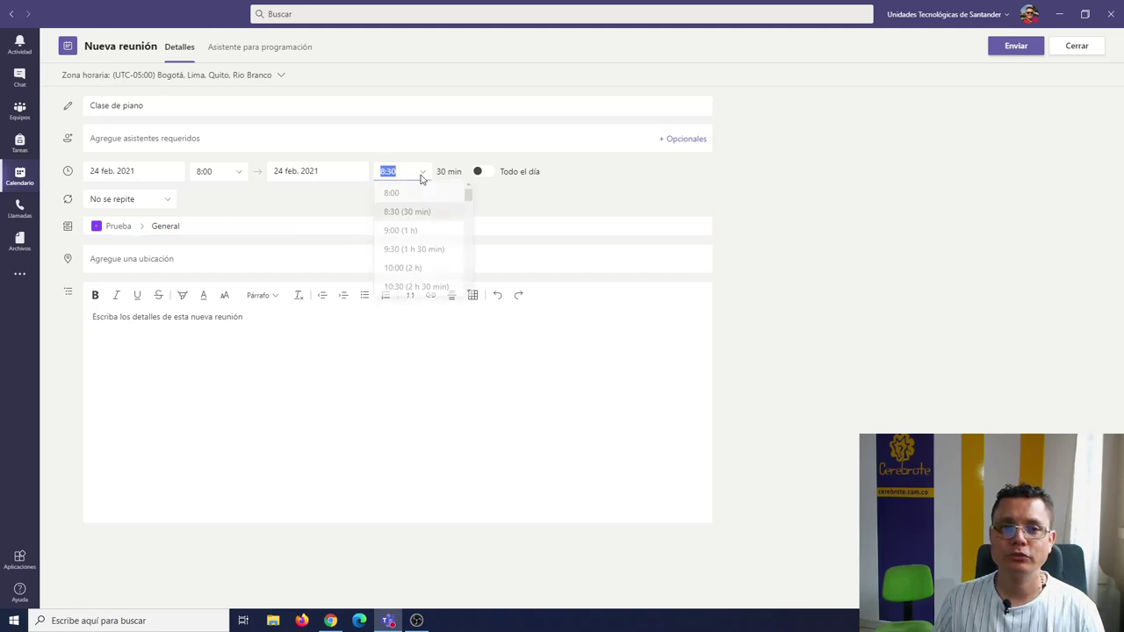
left_click(411, 254)
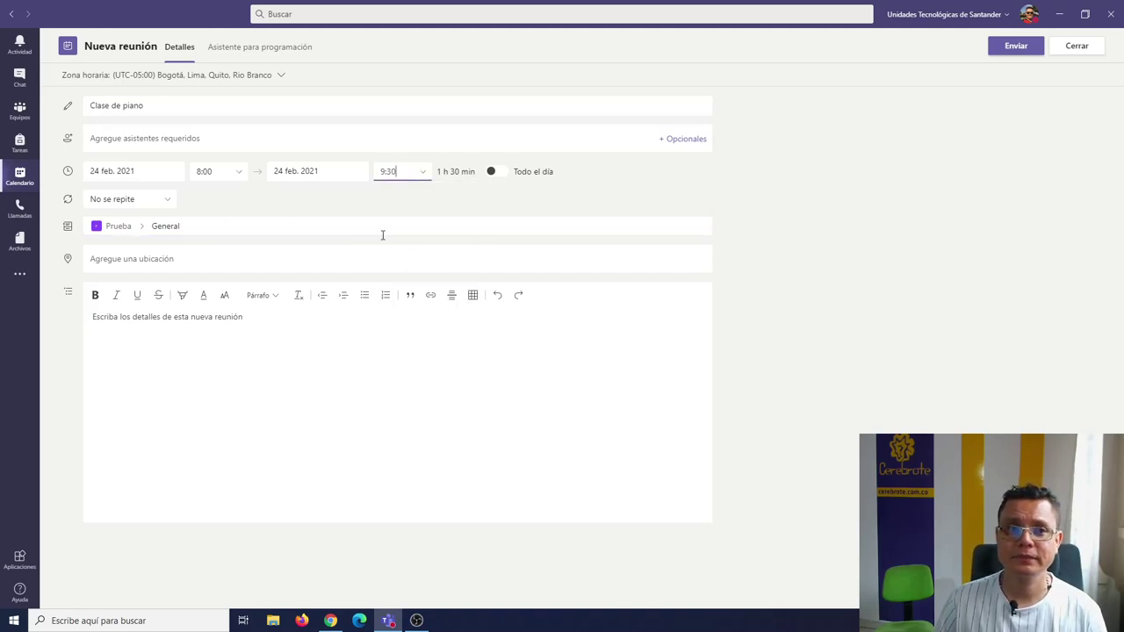
Choose a custom recurrence (Personalizado) for the meeting and set its end date to 30 May 2021
left_click(158, 205)
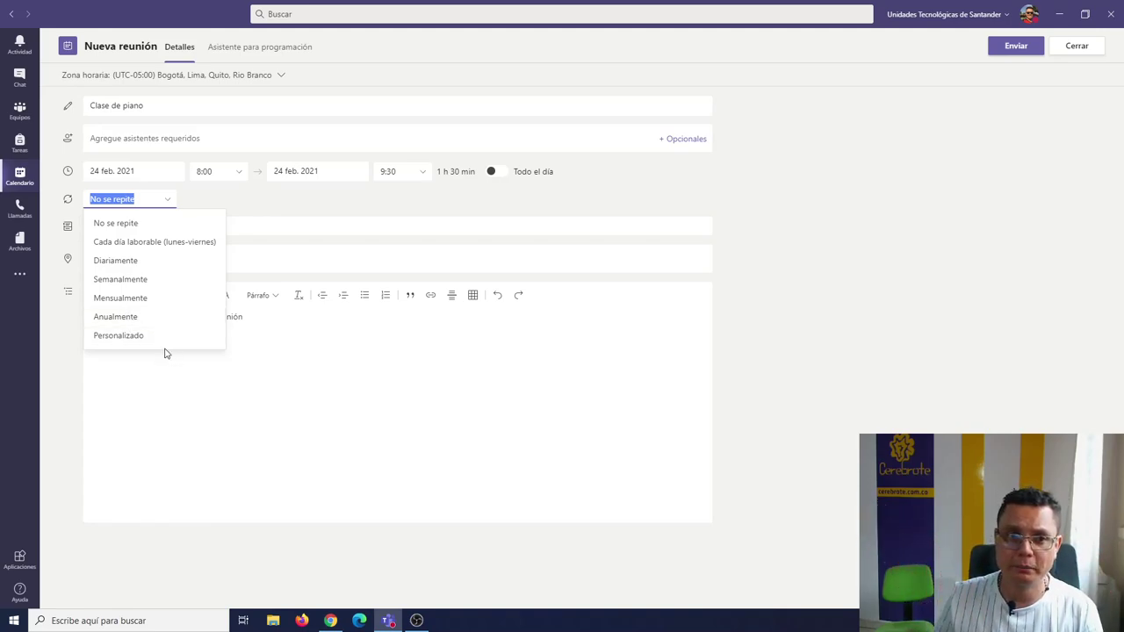
left_click(128, 343)
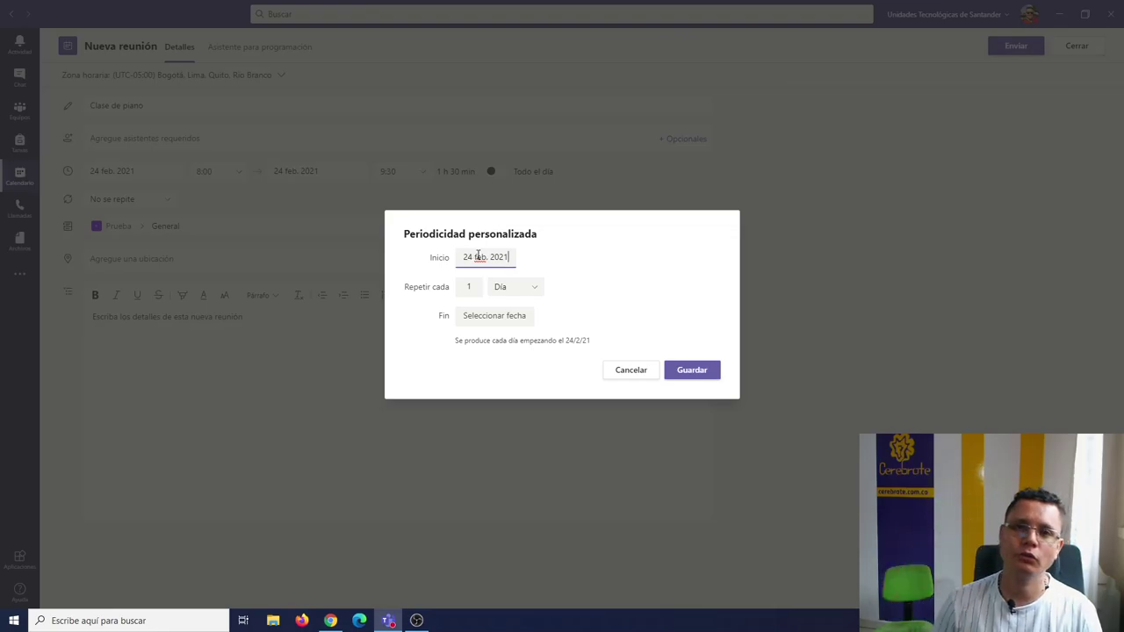
left_click(487, 323)
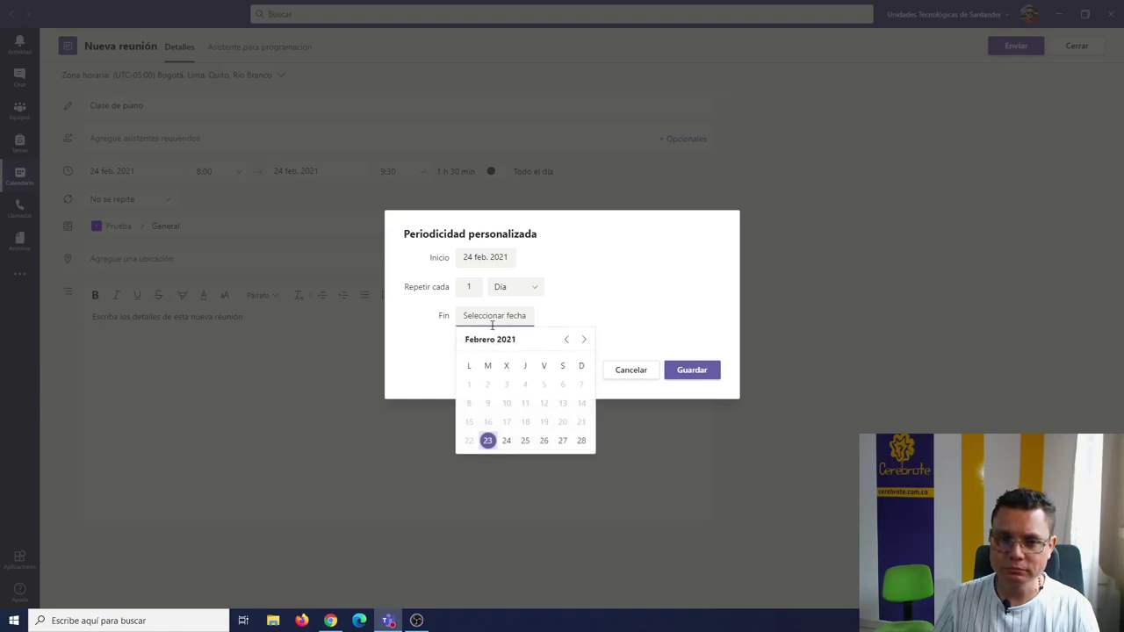
left_click(585, 341)
left_click(585, 342)
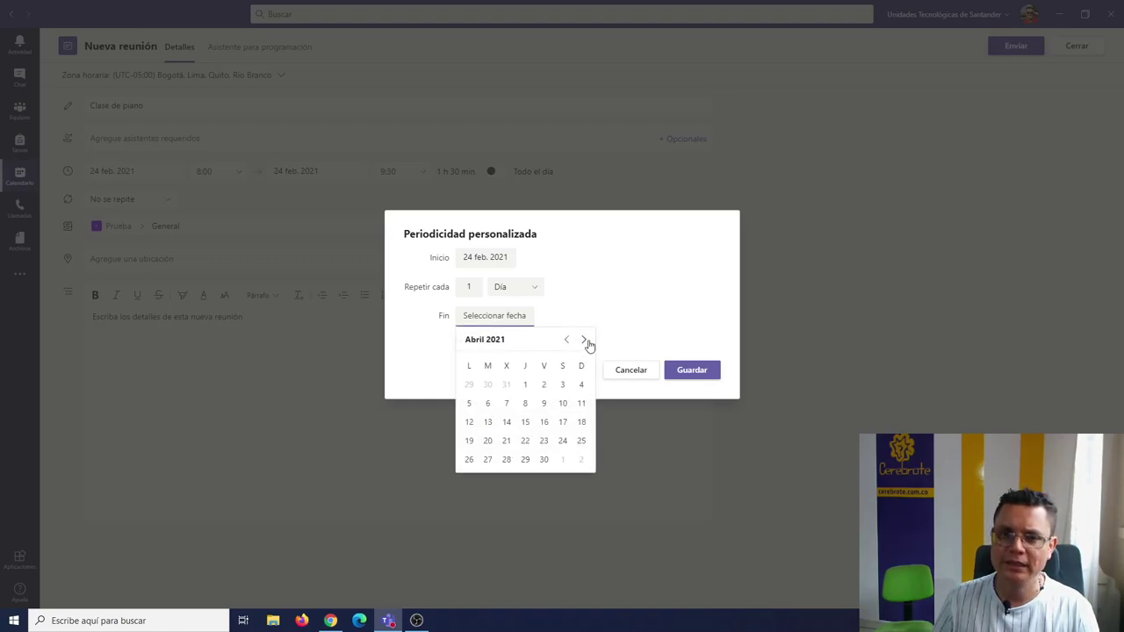
left_click(585, 341)
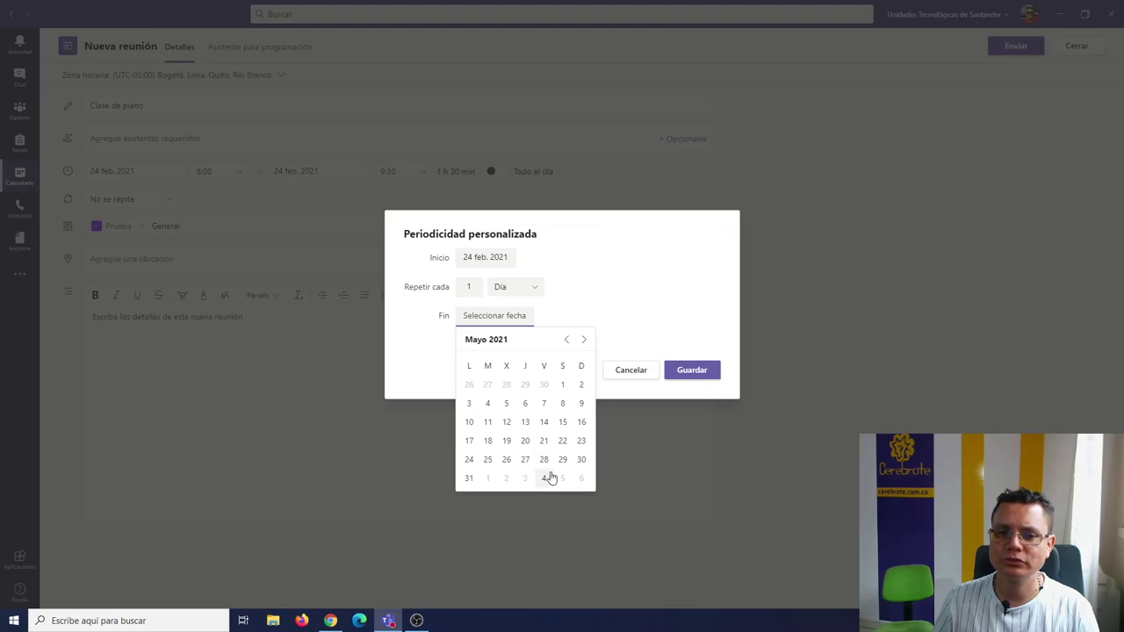
left_click(581, 461)
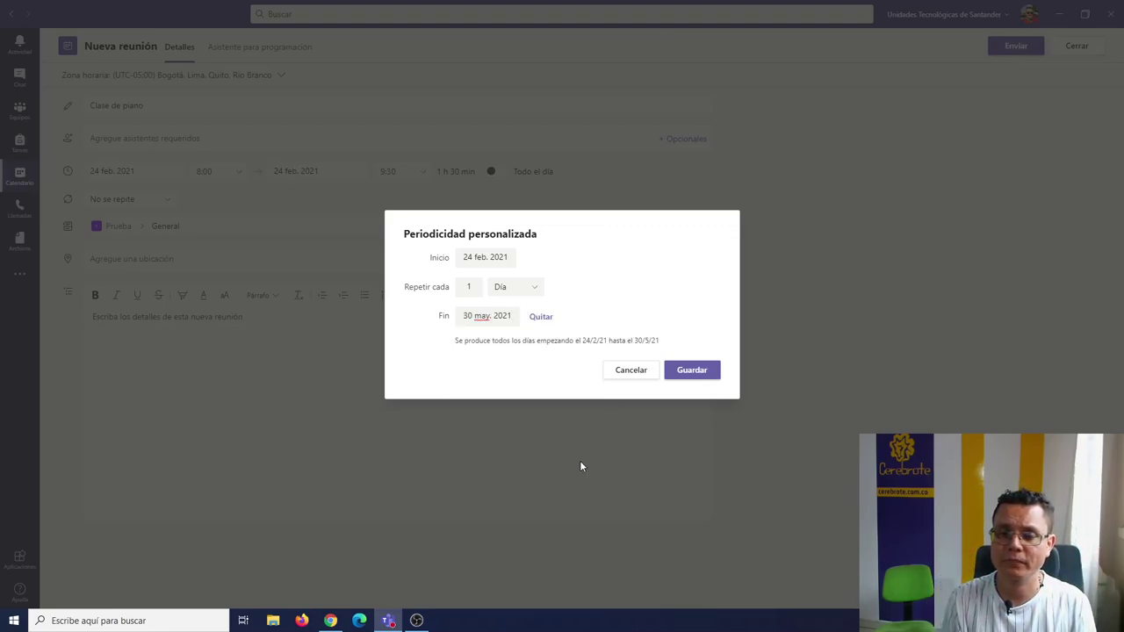
Set the custom recurrence to every 1 week (Semana) on Wednesday, save it and send the meeting invitation
left_click(501, 286)
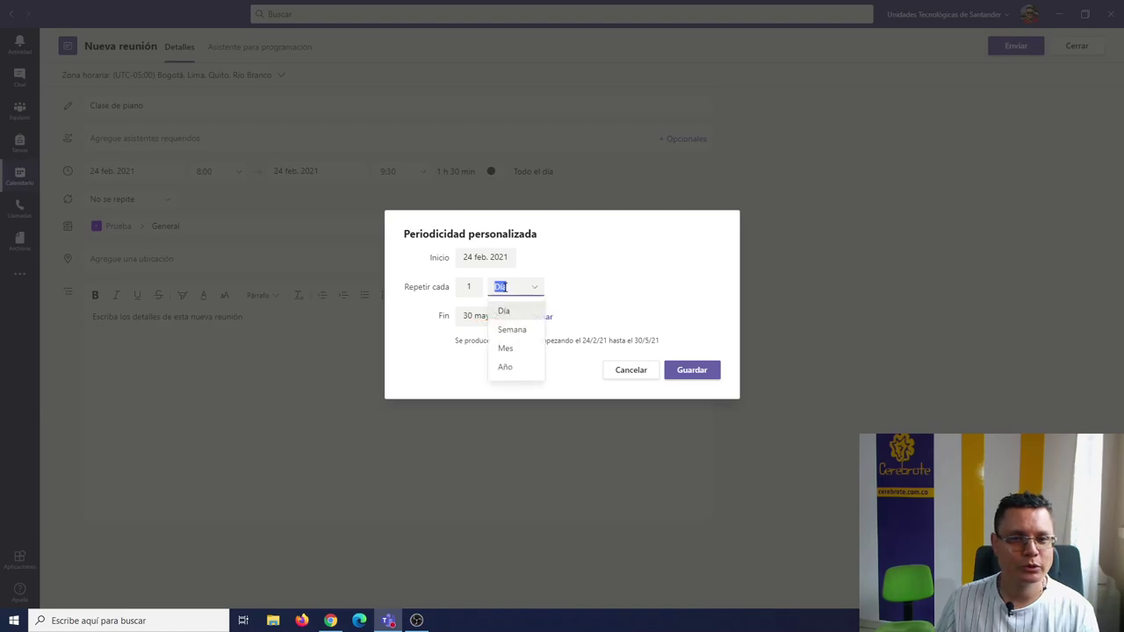
left_click(522, 333)
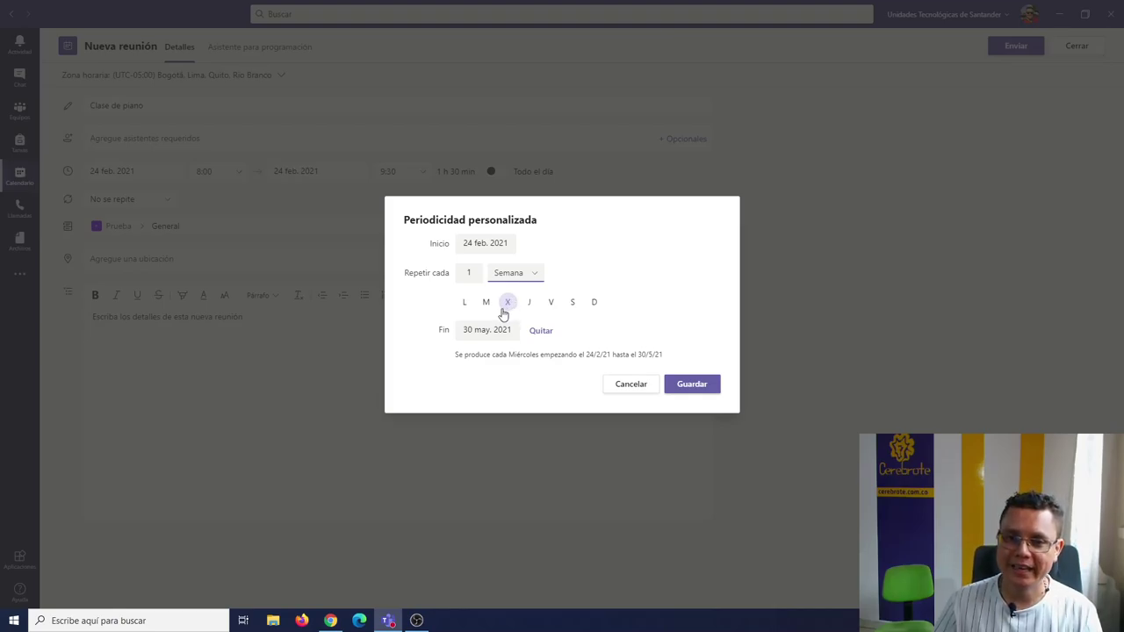
left_click(530, 277)
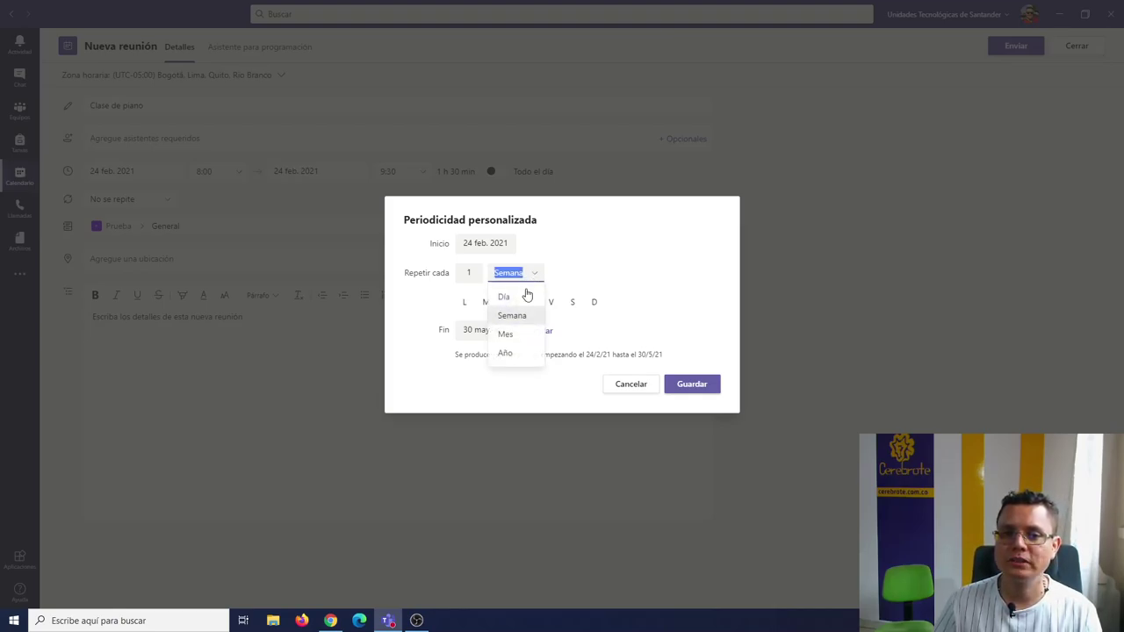
left_click(507, 297)
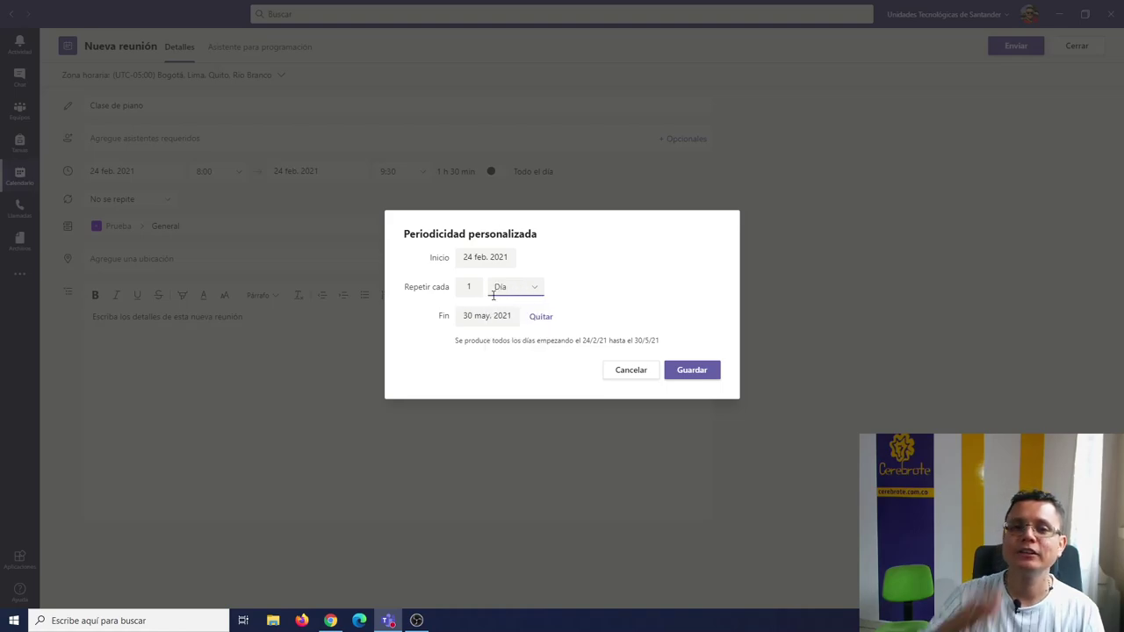
left_click(511, 287)
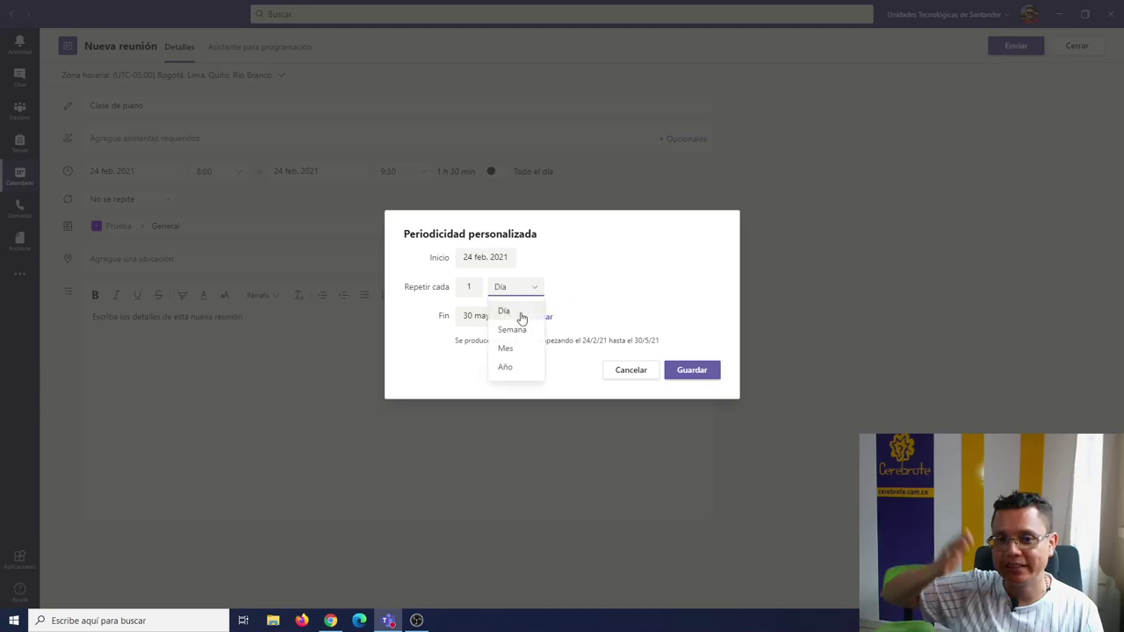
left_click(520, 314)
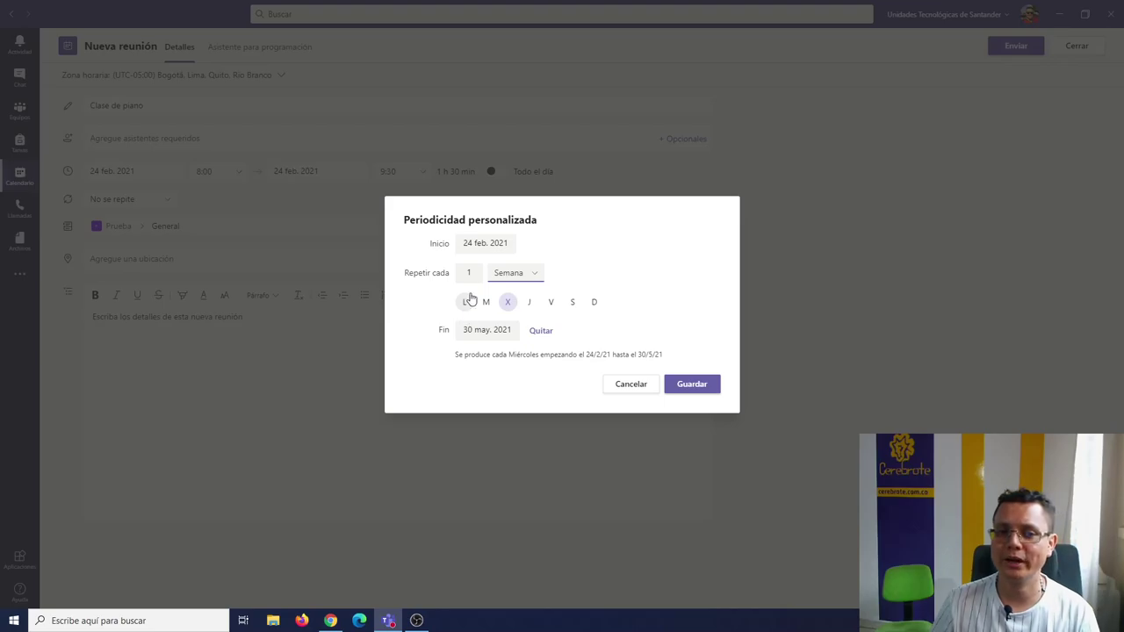
left_click(680, 391)
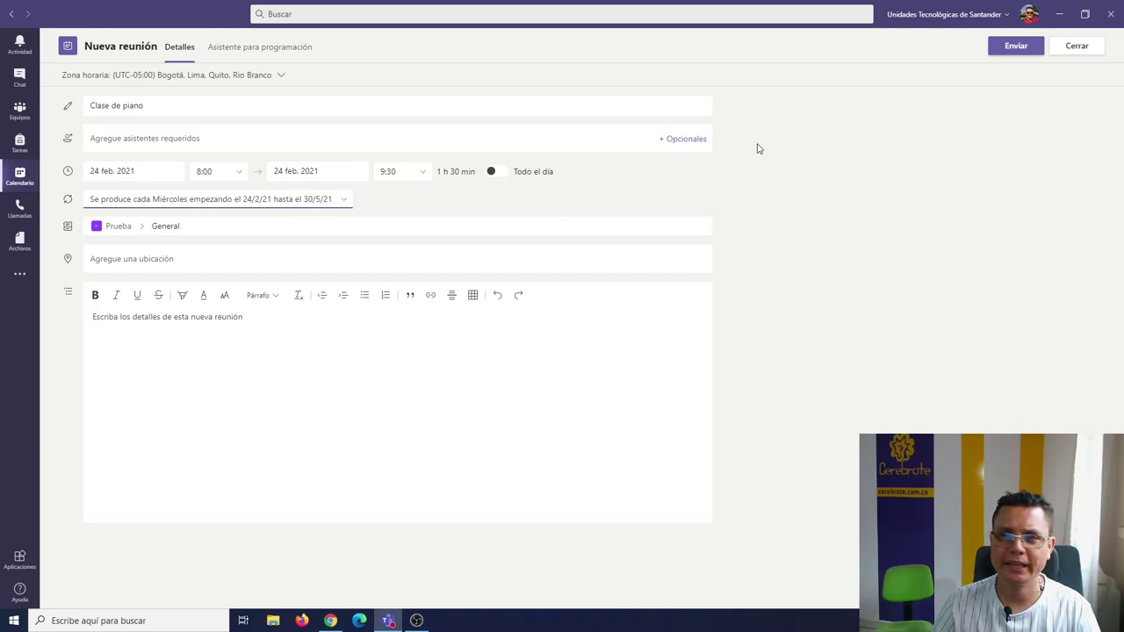
left_click(1017, 48)
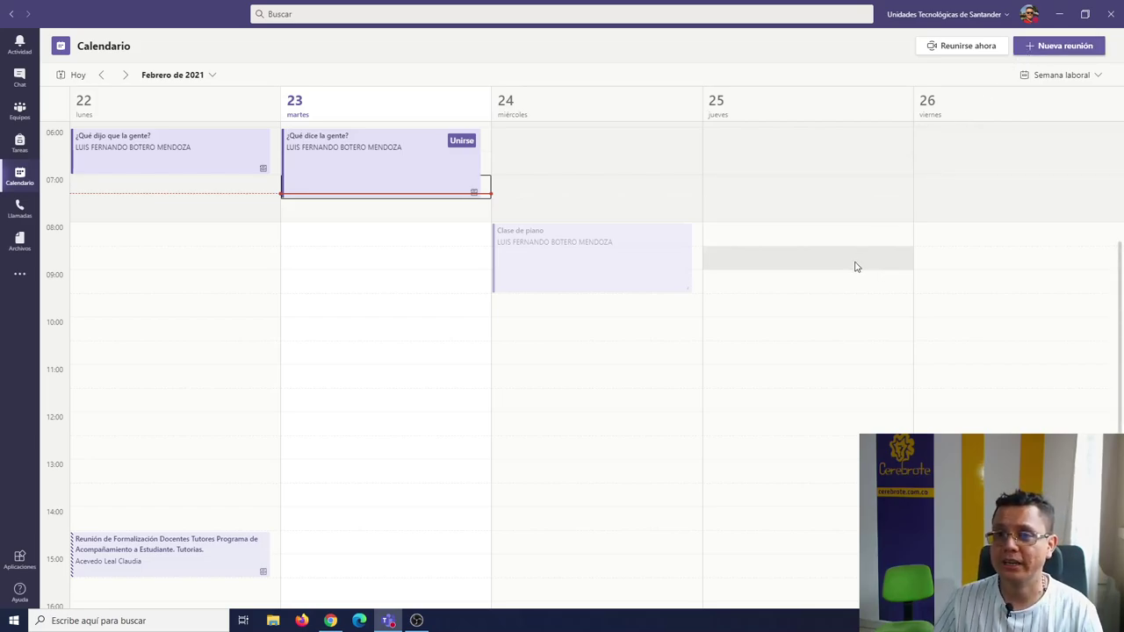
Page the calendar forward week by week to 5–9 April 2021 to check the recurring "Clase de piano" meetings
left_click(124, 76)
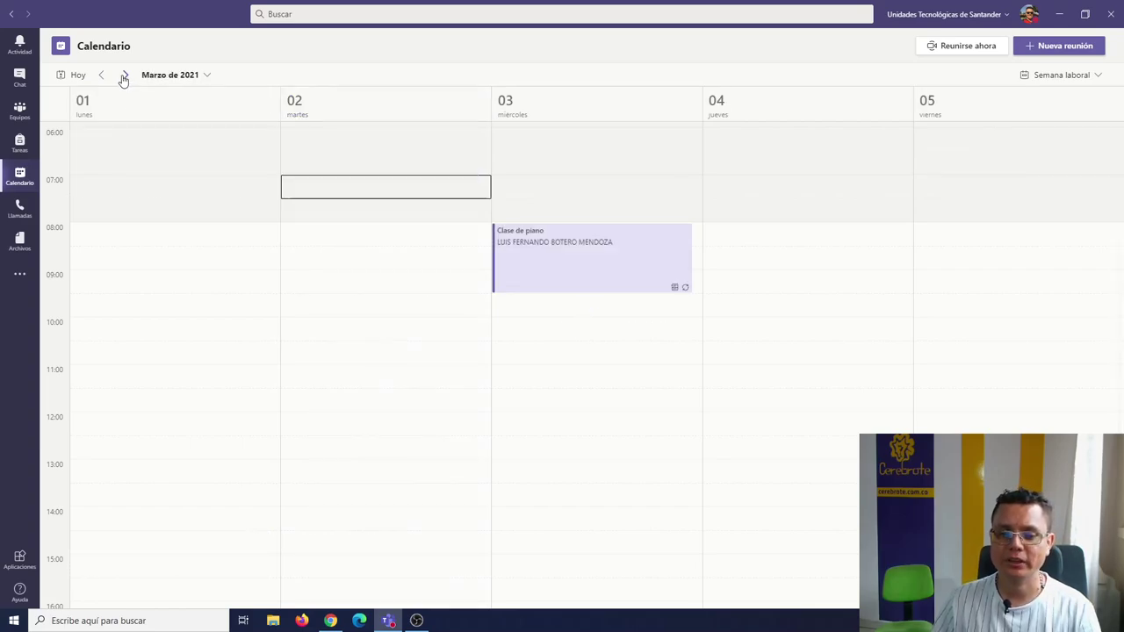
left_click(124, 76)
left_click(124, 76)
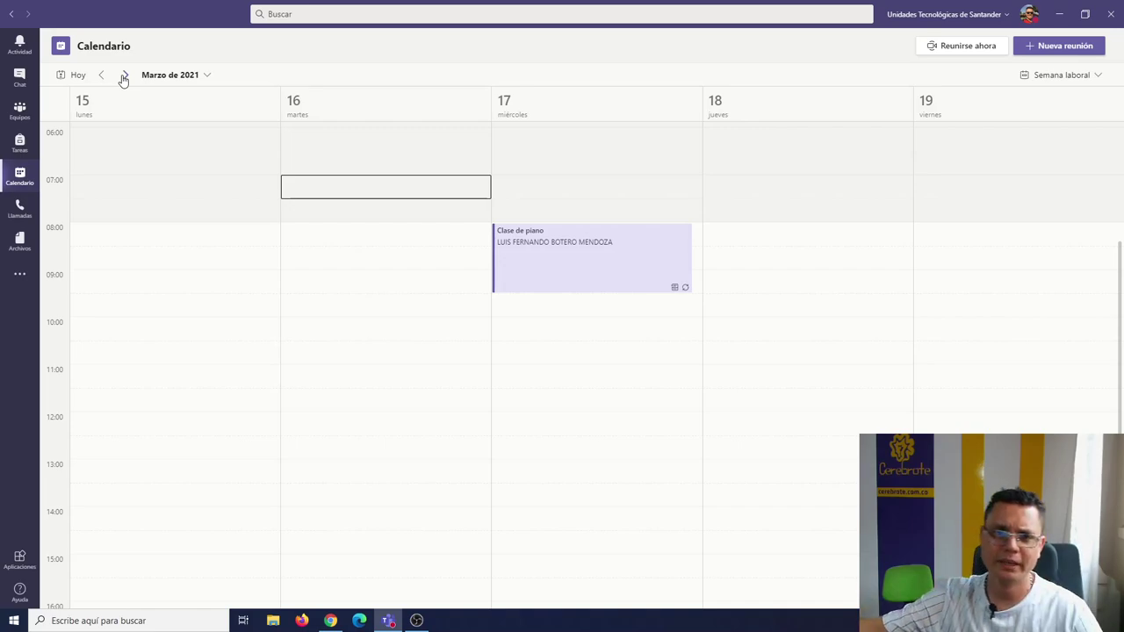
left_click(125, 76)
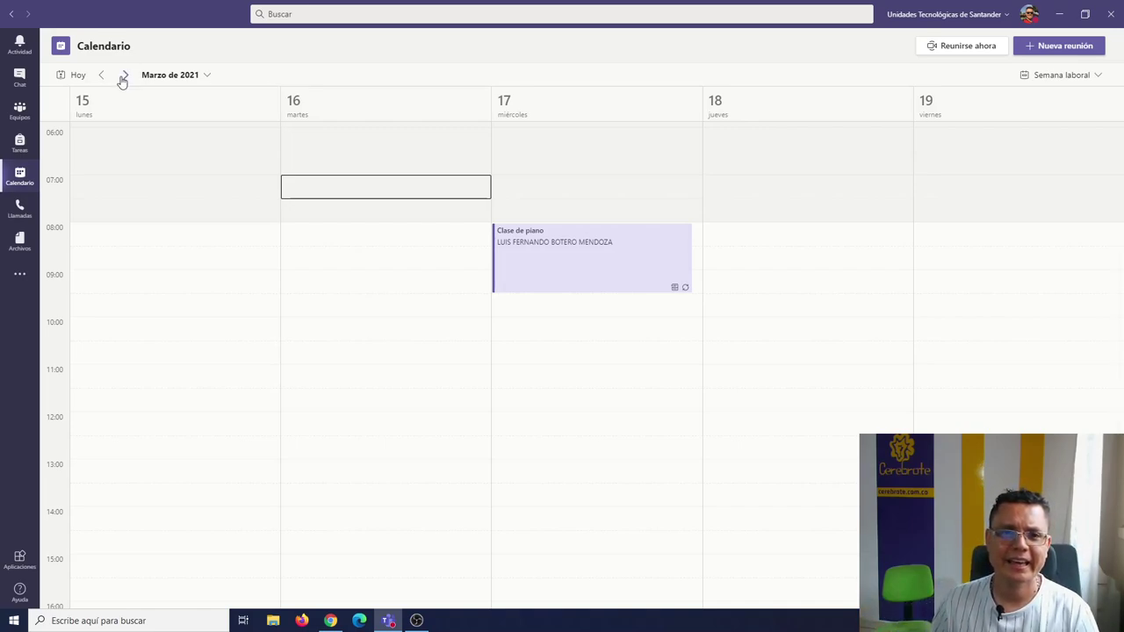
left_click(125, 76)
left_click(125, 75)
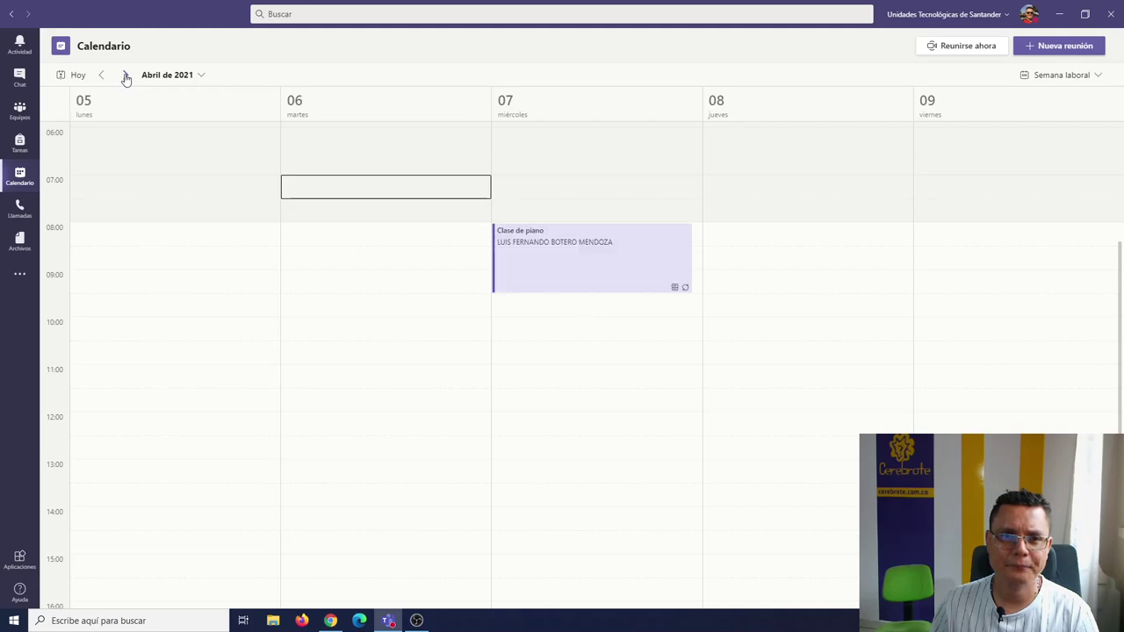
Check the "Clase de piano" meetings back to 15–19 March 2021, then return the calendar to 29 March–2 April
left_click(102, 75)
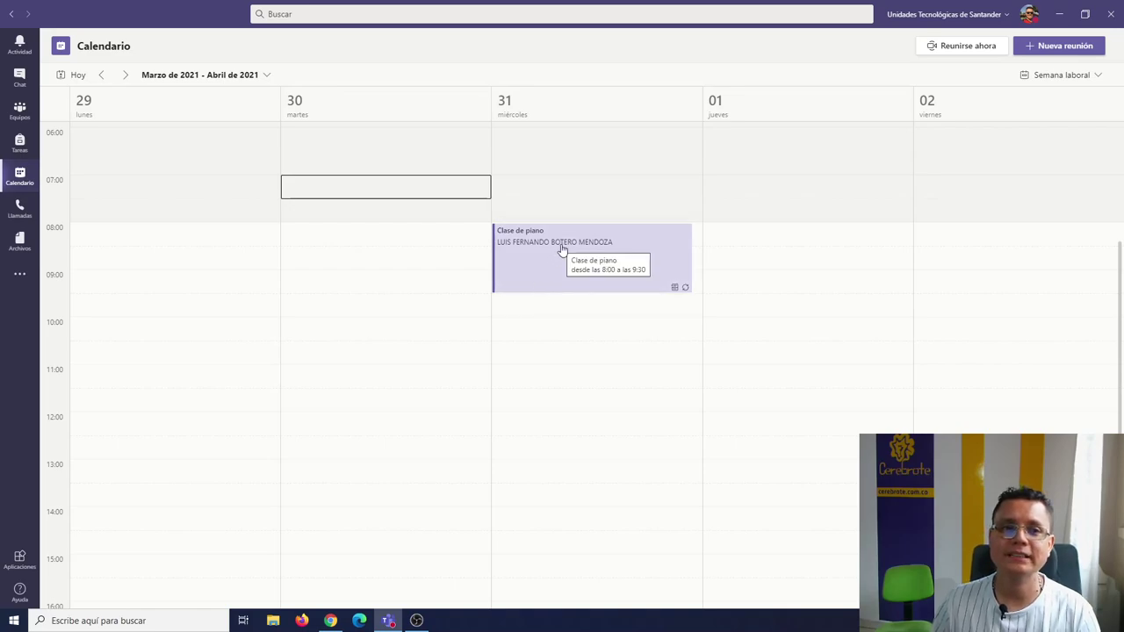
left_click(101, 76)
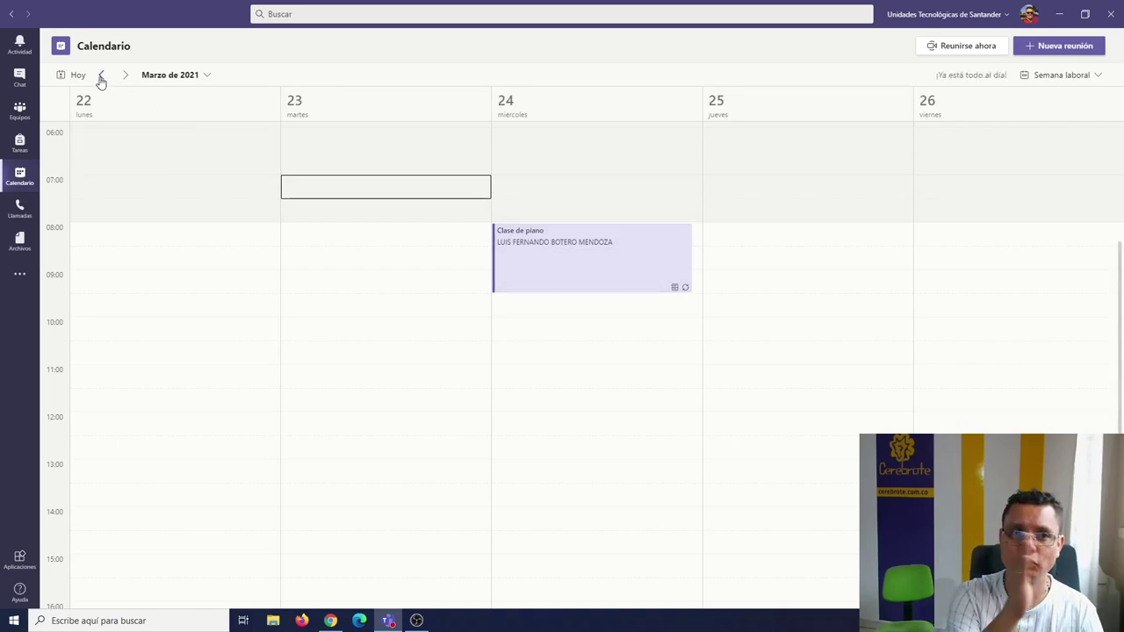
left_click(101, 77)
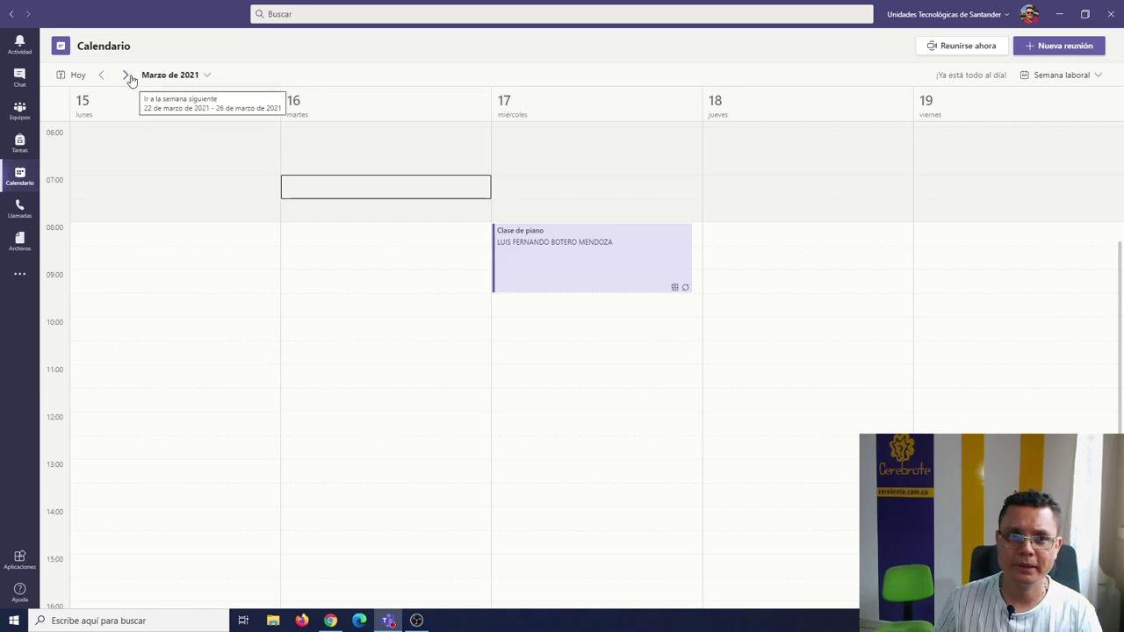
left_click(126, 76)
left_click(126, 76)
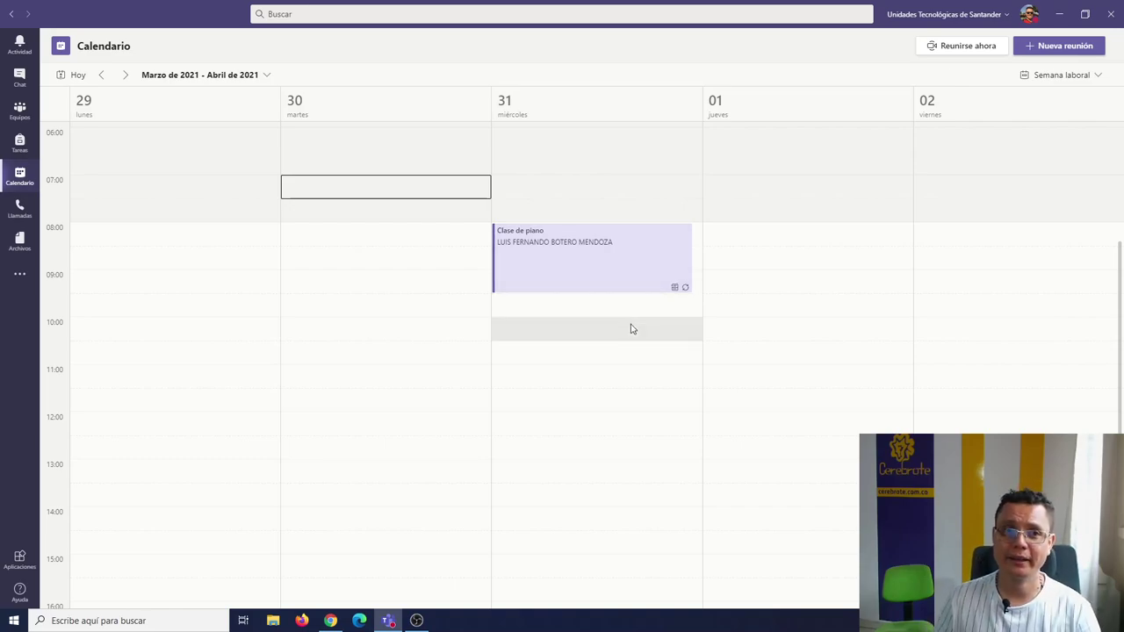
Page the calendar forward week by week to 31 May–4 June 2021 to check where the "Clase de piano" series ends
left_click(126, 79)
left_click(126, 79)
left_click(127, 79)
left_click(127, 79)
left_click(126, 79)
left_click(127, 79)
left_click(127, 79)
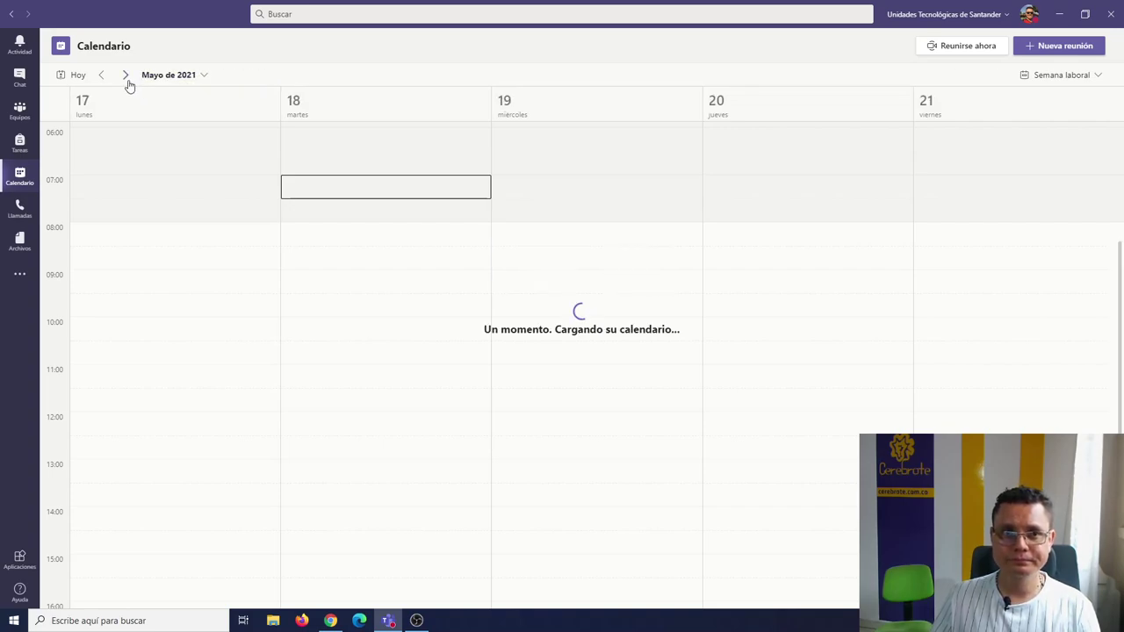
left_click(126, 79)
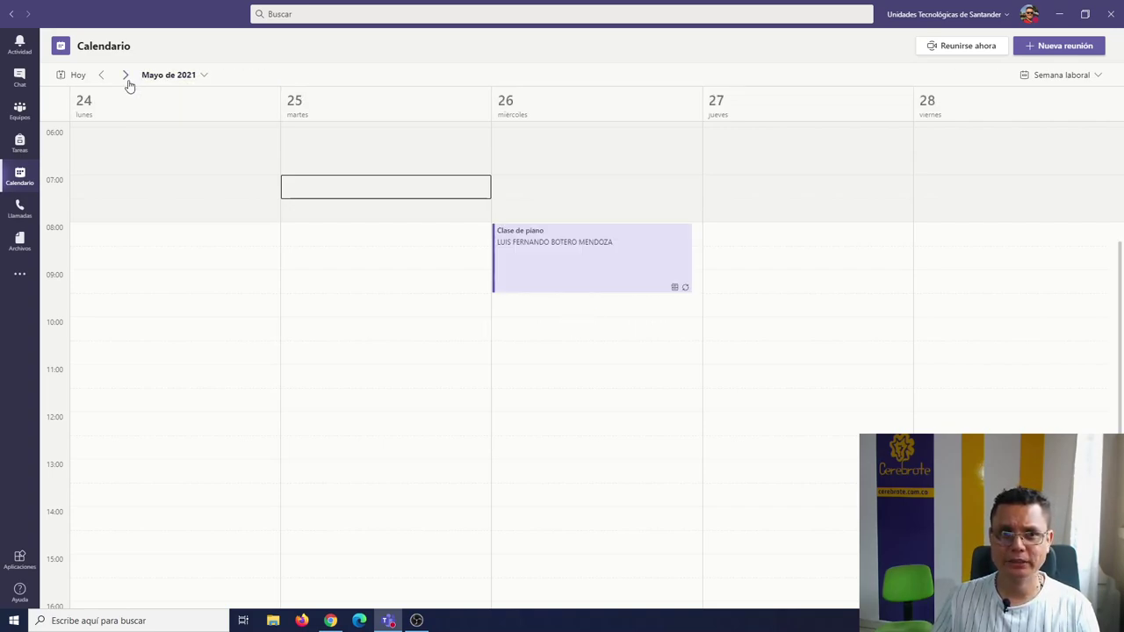
left_click(126, 79)
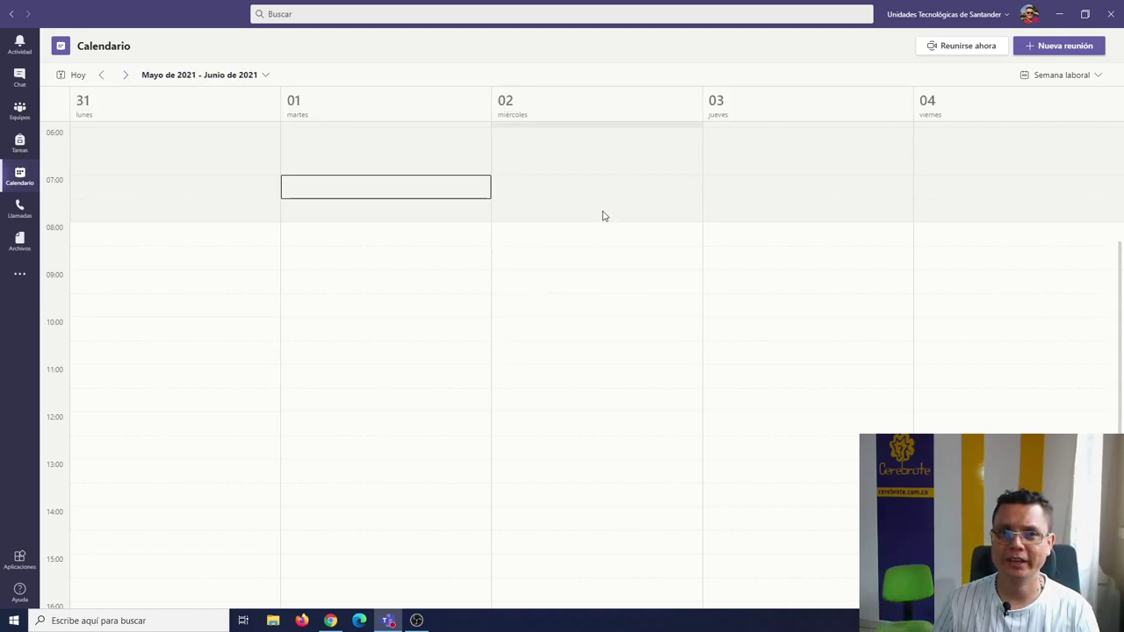
left_click(102, 76)
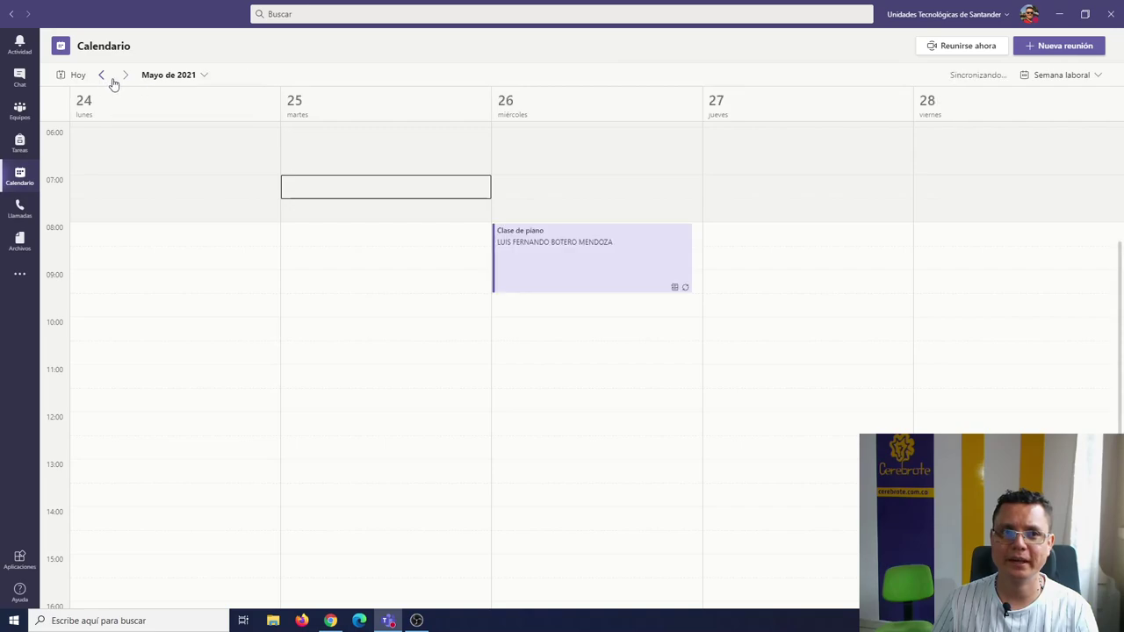
left_click(124, 77)
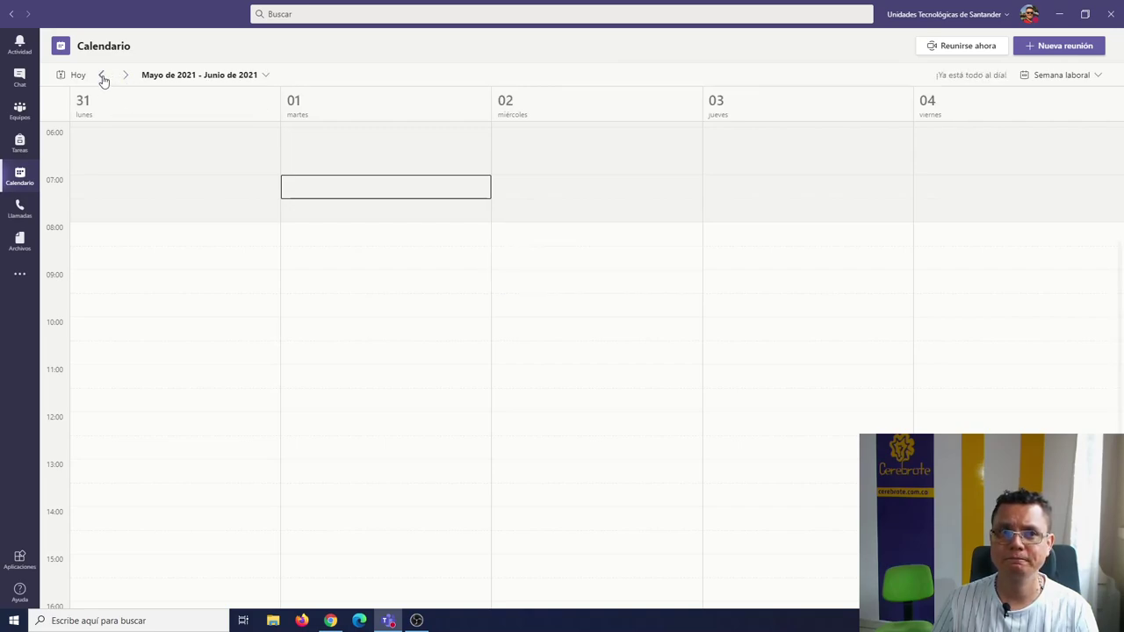
Page the calendar back week by week to 29 March–2 April 2021, reviewing the Wednesday "Clase de piano" occurrences
left_click(103, 78)
left_click(103, 77)
left_click(103, 77)
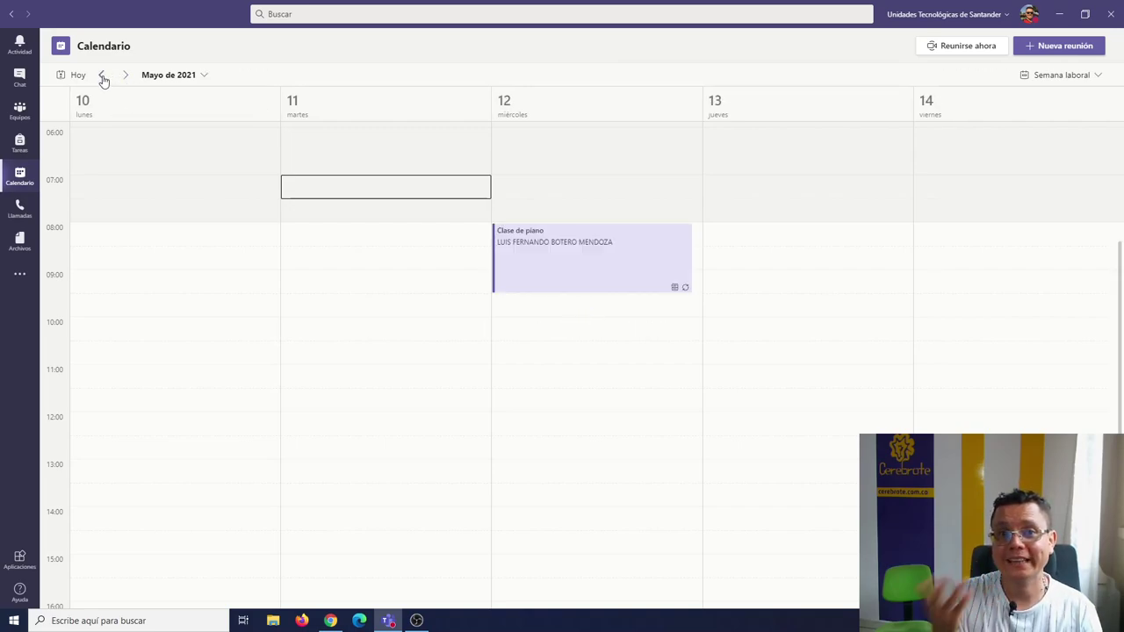
left_click(102, 78)
left_click(103, 78)
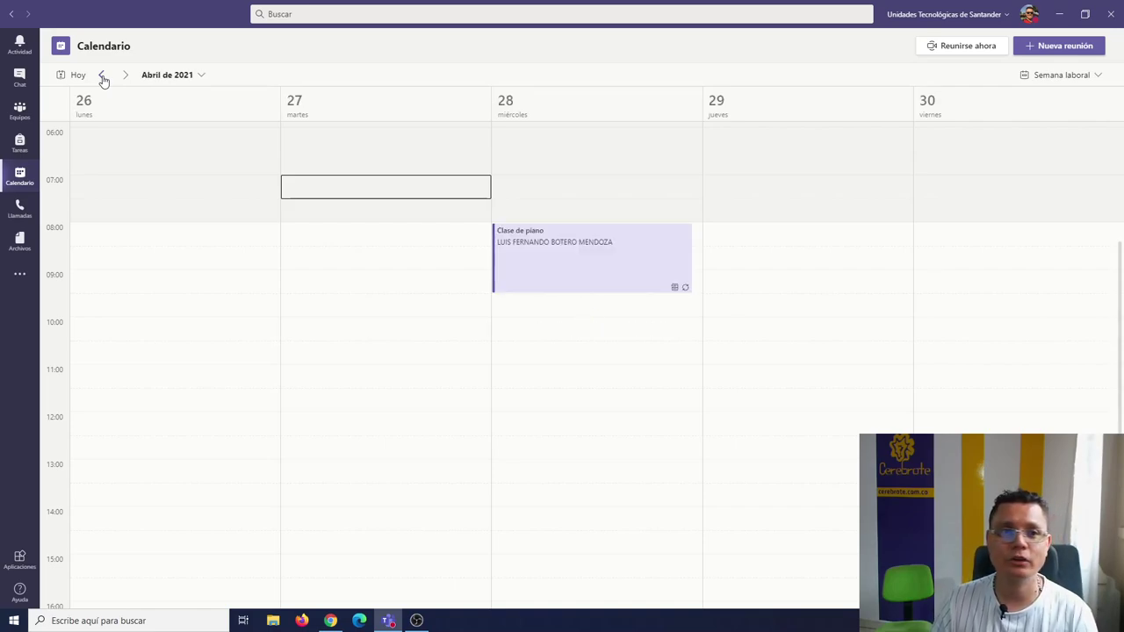
left_click(102, 77)
left_click(103, 78)
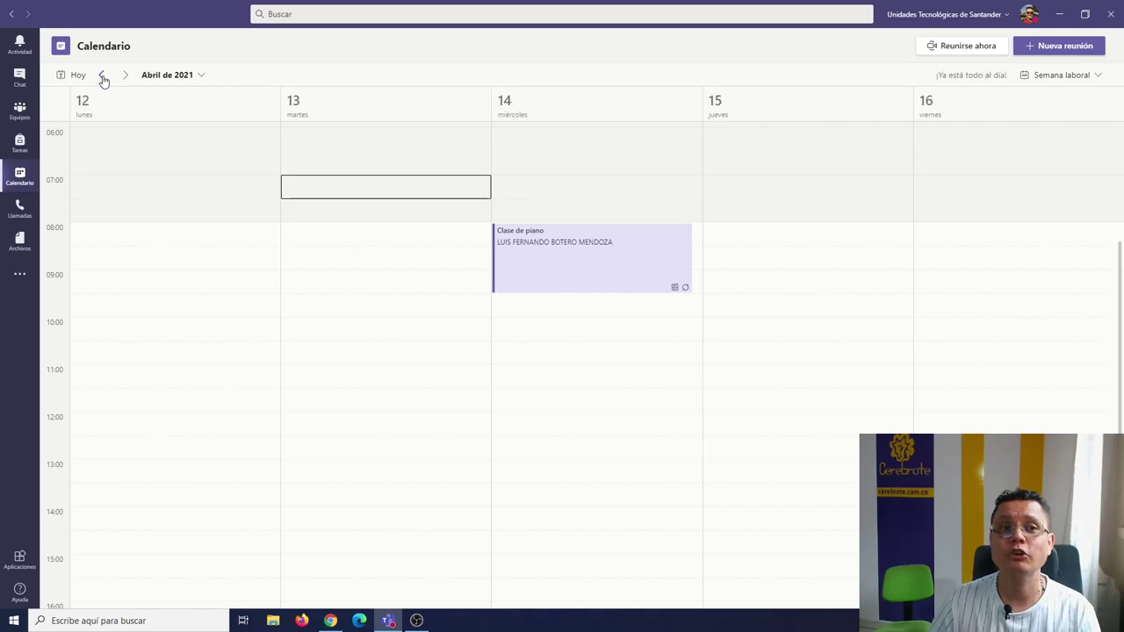
left_click(102, 77)
left_click(103, 77)
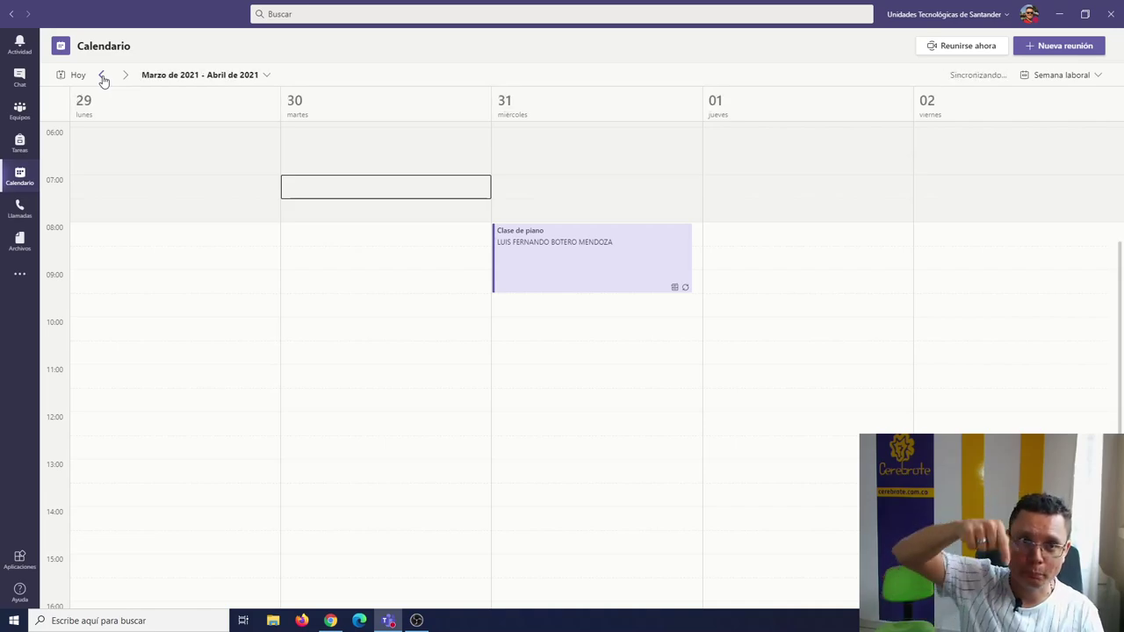
Check the week of 22–26 March and open the summary of the 31 March "Clase de piano" occurrence
left_click(102, 77)
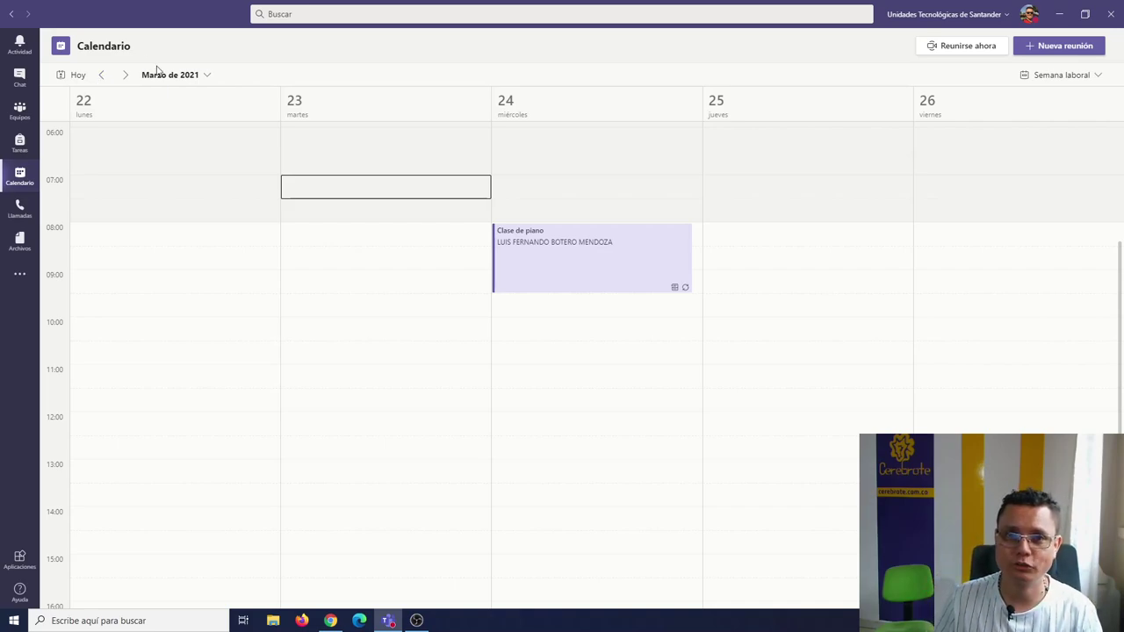
left_click(125, 74)
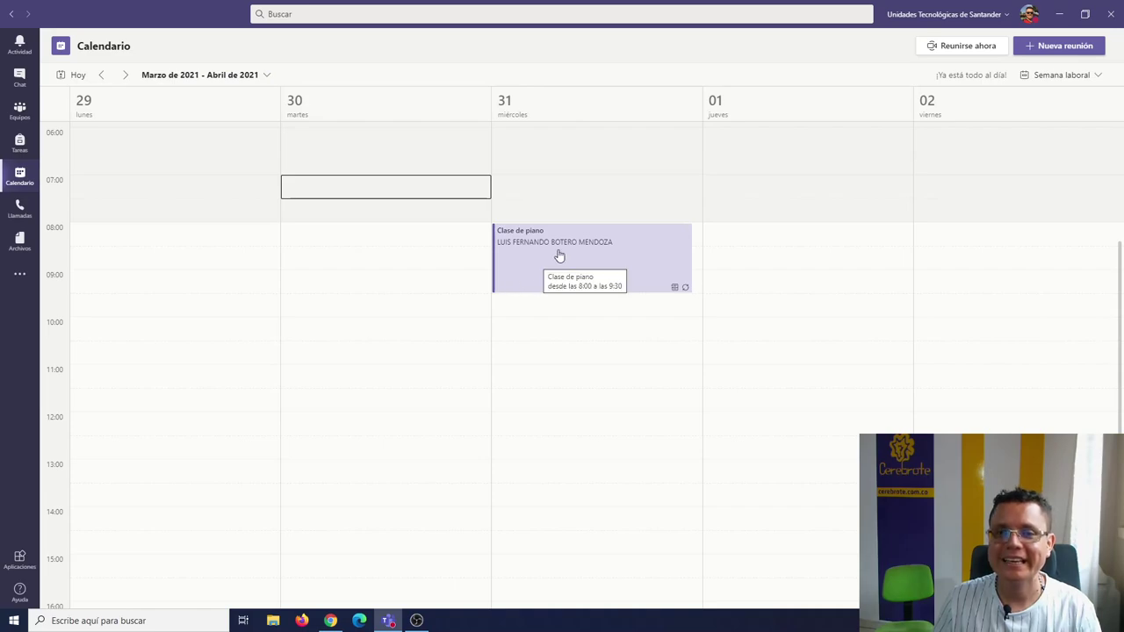
left_click(636, 253)
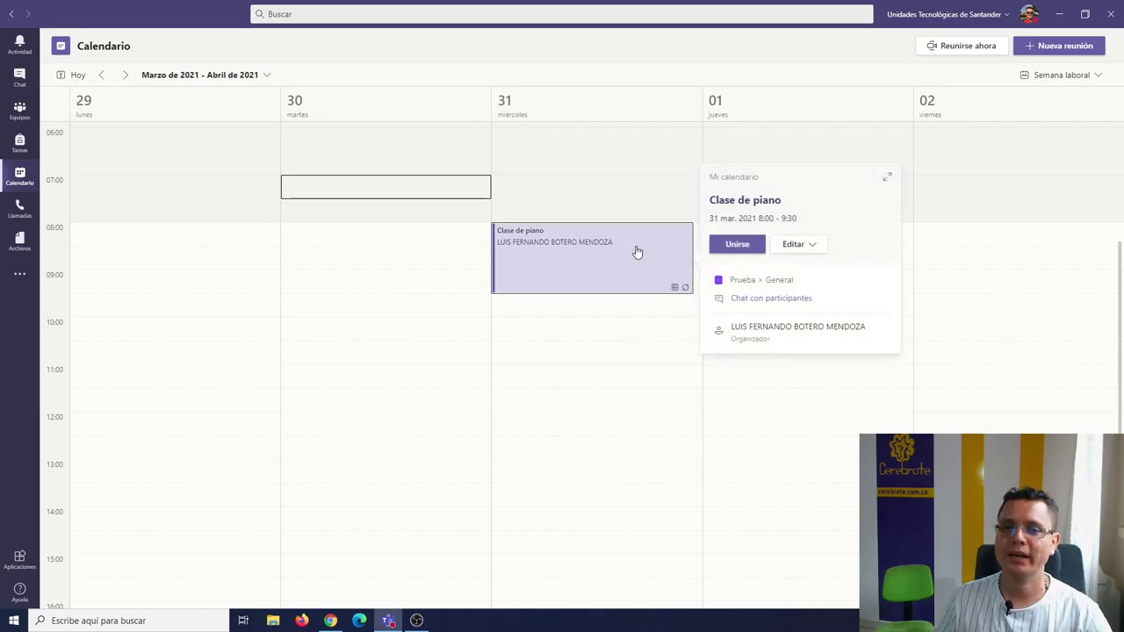